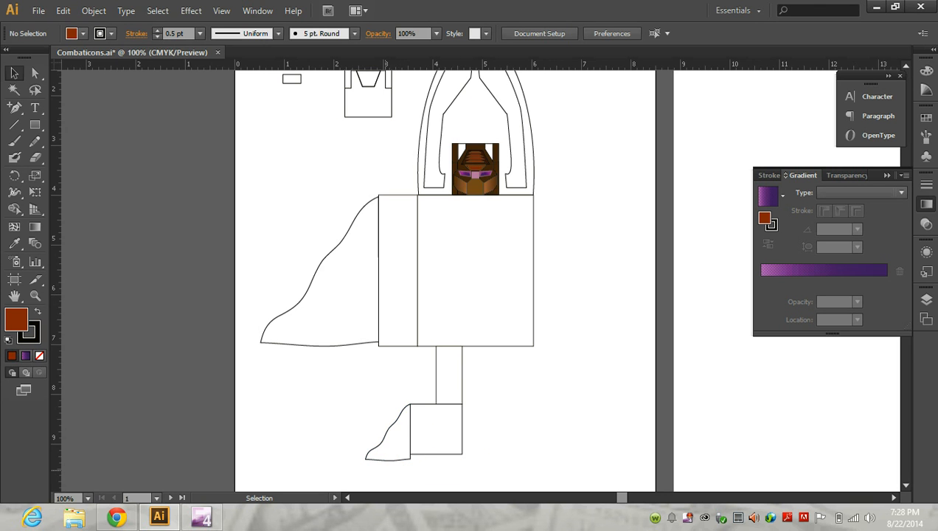
- Ungroup the small wavy flap and the square it adjoins below the narrow strip
click(408, 458)
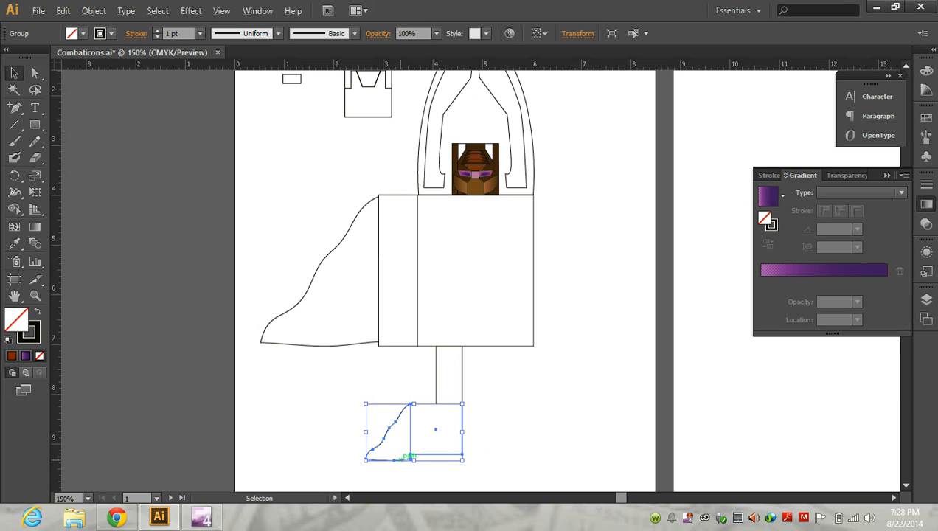
key(ctrl+plus)
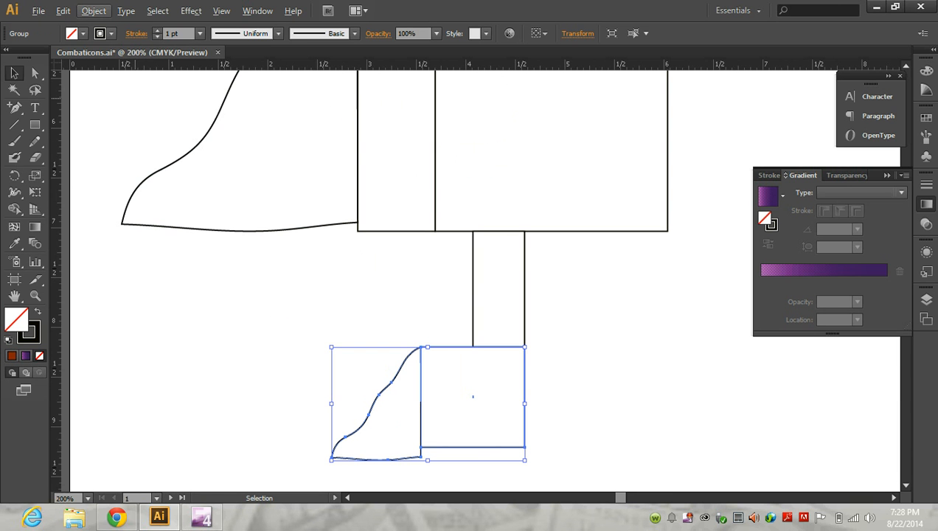
click(94, 10)
click(221, 77)
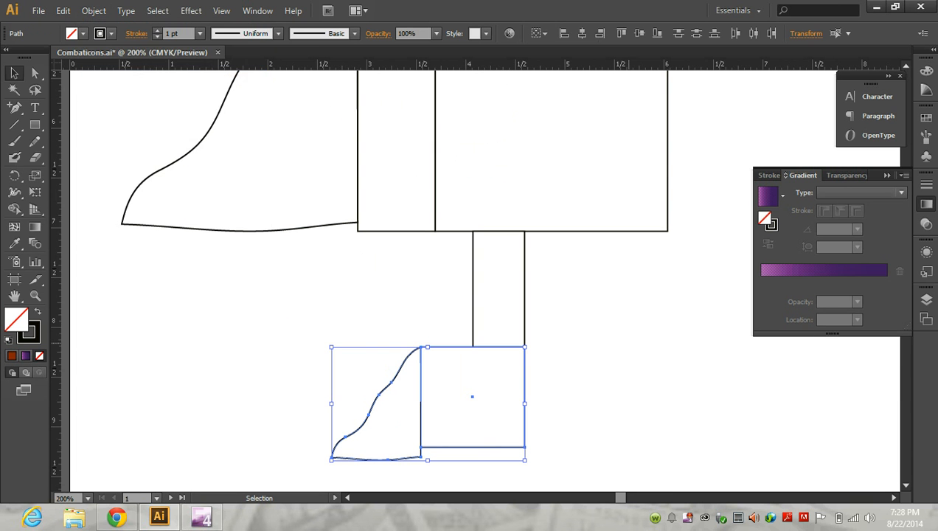
click(629, 343)
- Shorten the small wavy flap so its lower edge lines up with the bottom of the adjoining square
click(384, 389)
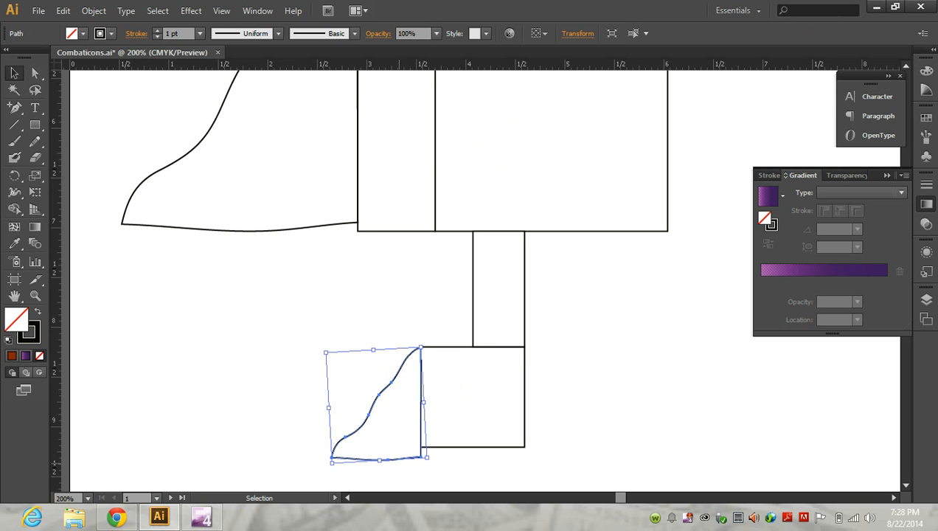
drag(379, 460, 377, 450)
click(583, 398)
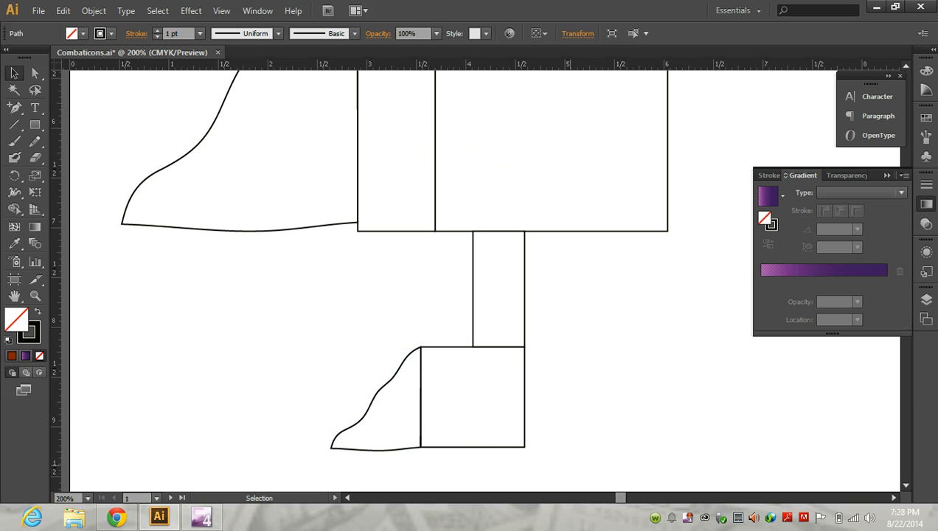
- Examine the coloured robot head up close and check the Blast Off reference picture in Chrome
scroll(454, 442, down, 3)
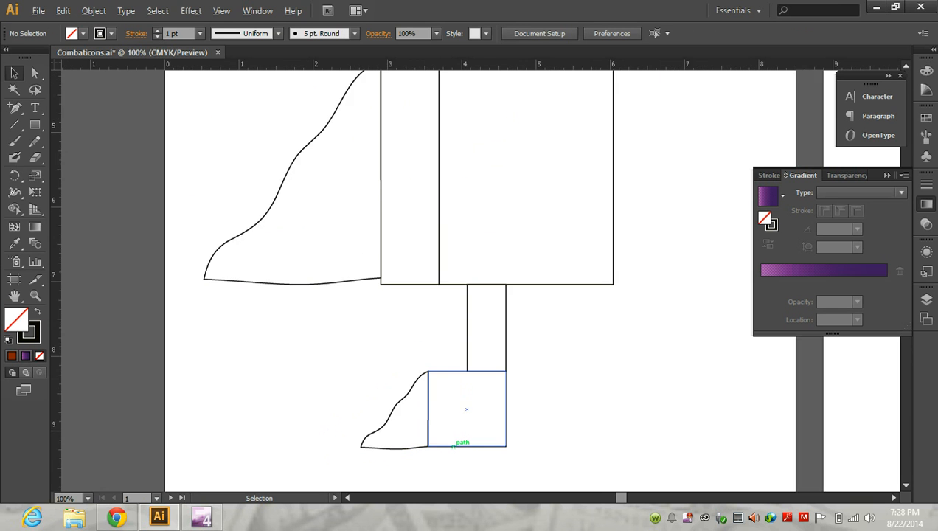
scroll(544, 264, up, 2)
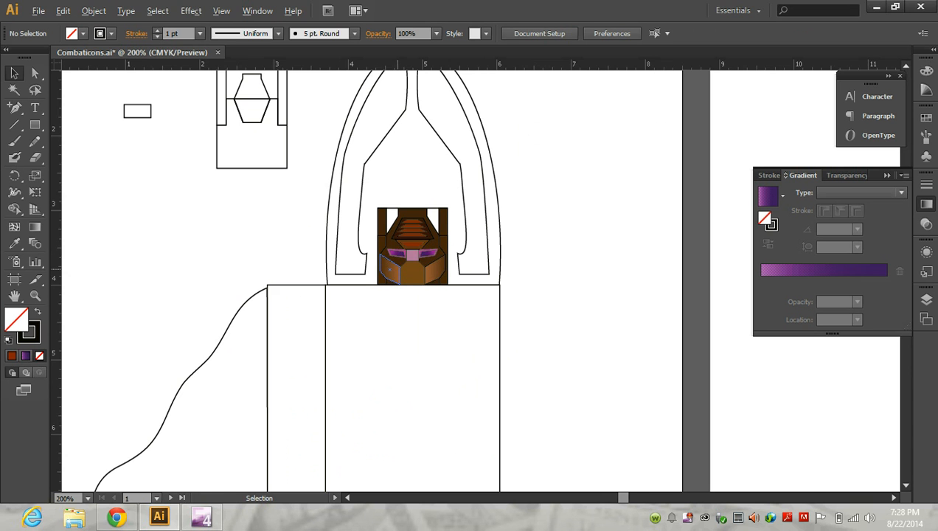
scroll(391, 269, up, 2)
scroll(400, 270, up, 2)
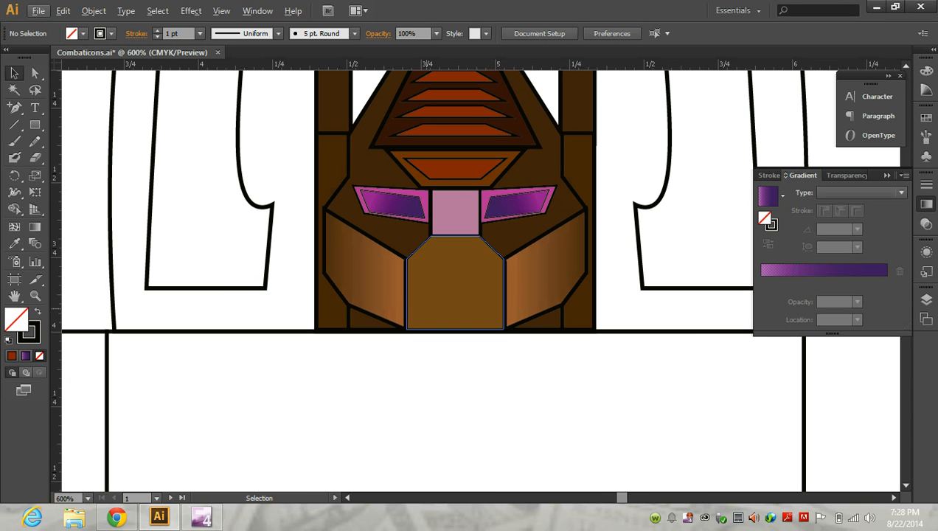
scroll(424, 305, down, 2)
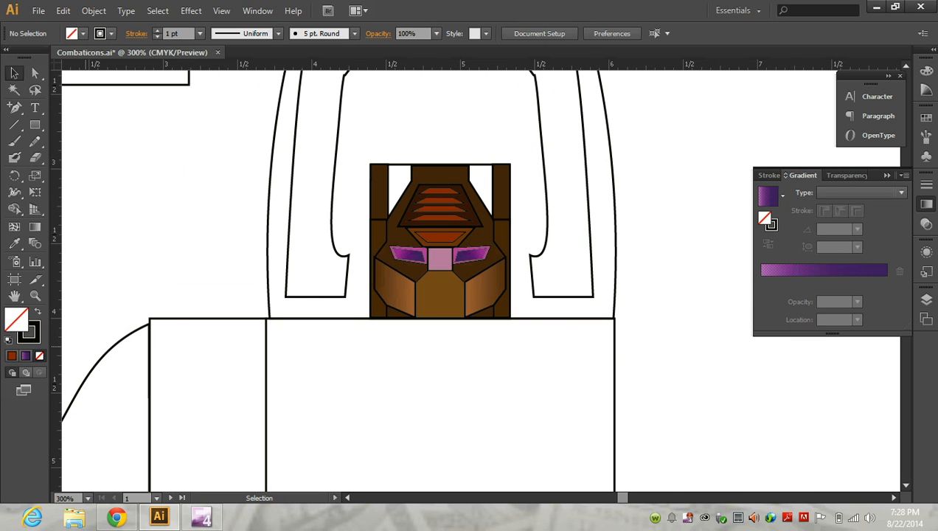
click(452, 204)
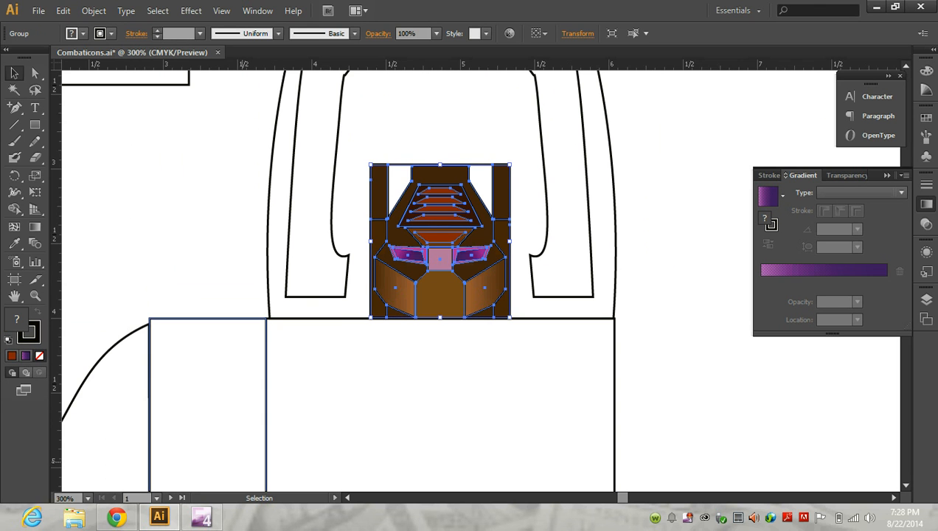
click(117, 517)
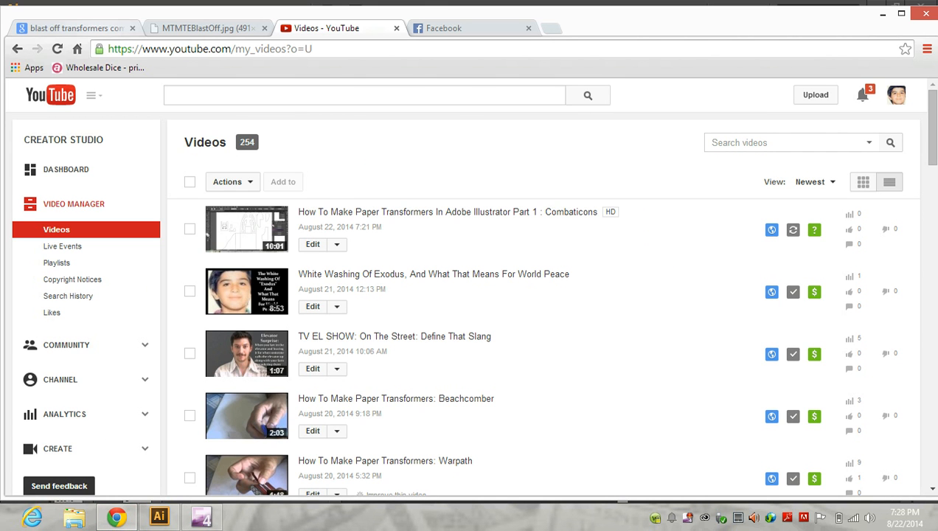
click(74, 28)
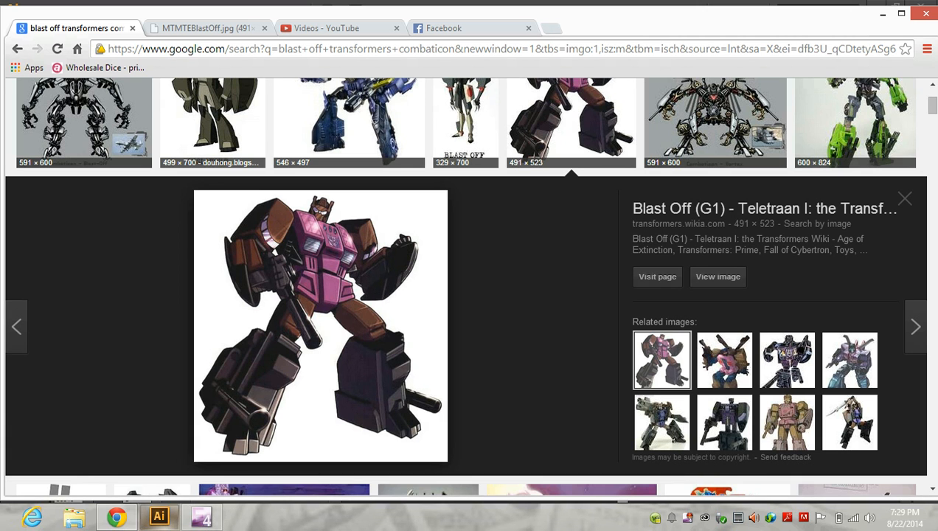
click(159, 516)
- Draw a rectangle about 0.7 in wide and 1 in tall inside the upper-left corner of the large body panel
scroll(440, 463, down, 5)
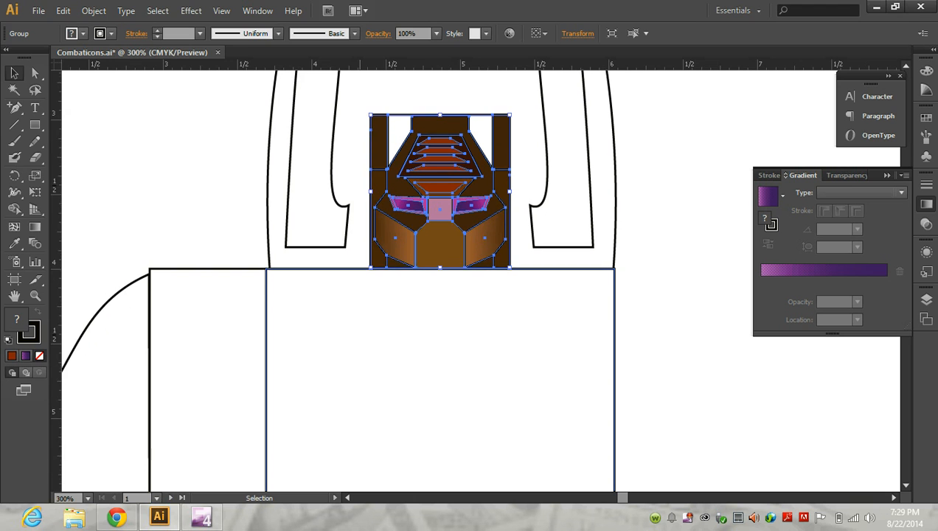
key(m)
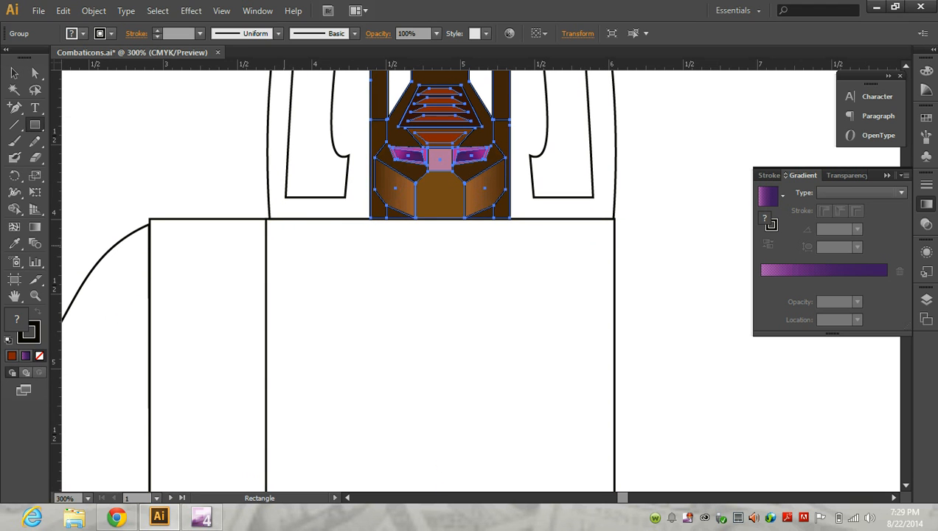
mouse_move(272, 229)
mouse_down()
mouse_move(393, 298)
mouse_move(379, 328)
mouse_move(379, 377)
mouse_up()
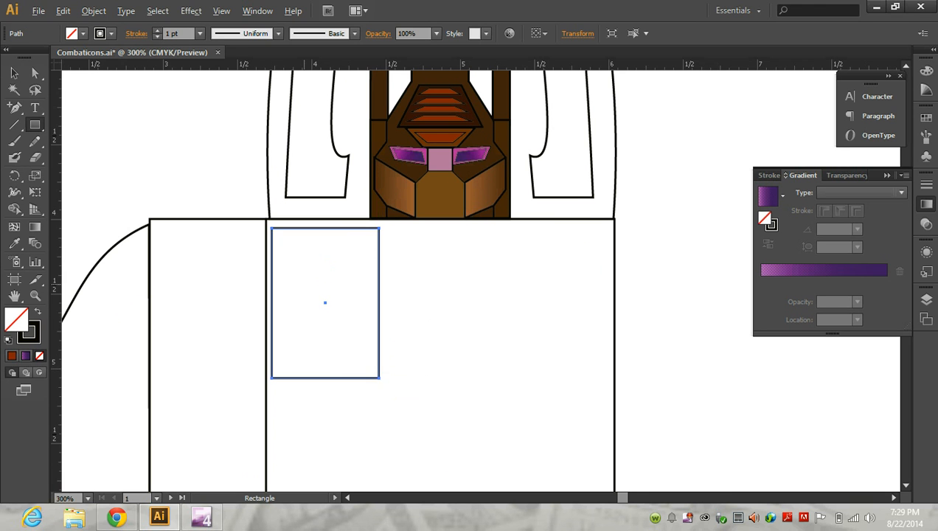
- Draw a small square of about 0.3 in inside the upper-left corner of the new tall rectangle
scroll(304, 285, up, 1)
drag(267, 216, 308, 258)
key(ctrl+z)
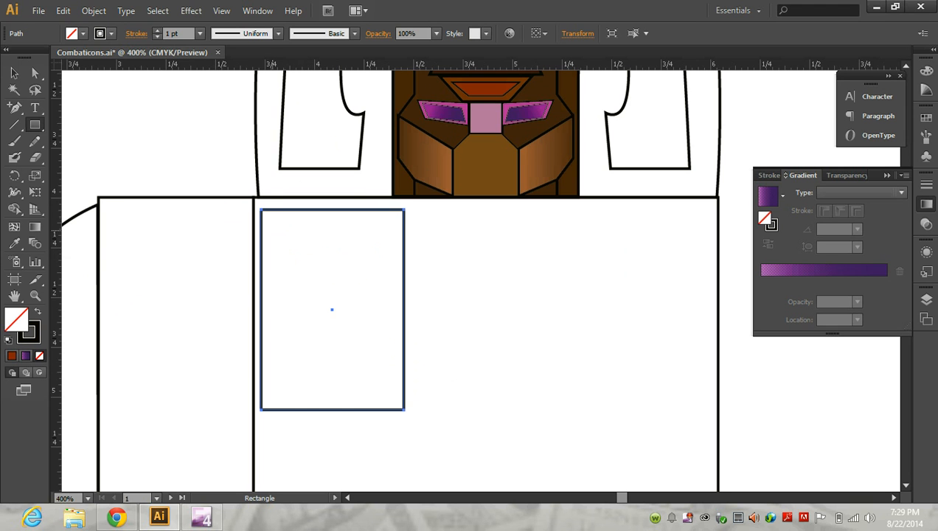
drag(270, 219, 331, 279)
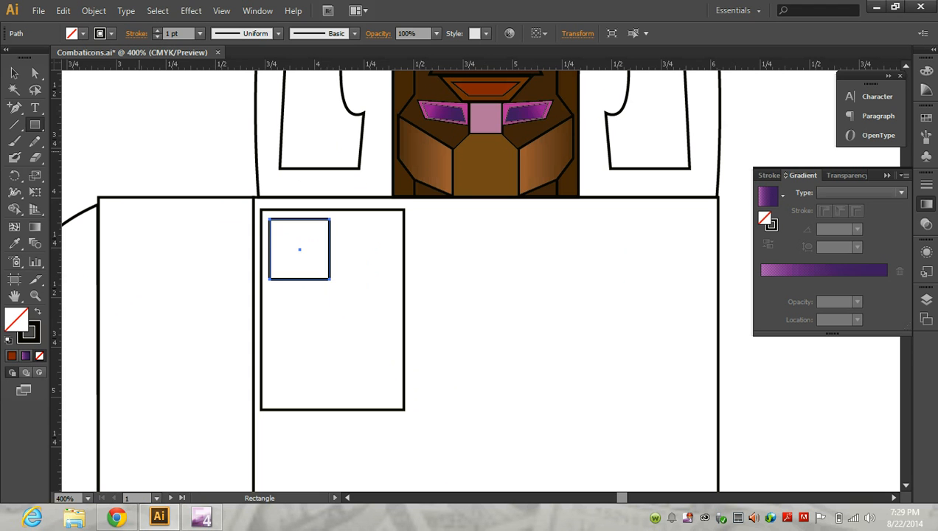
key(v)
drag(300, 249, 366, 250)
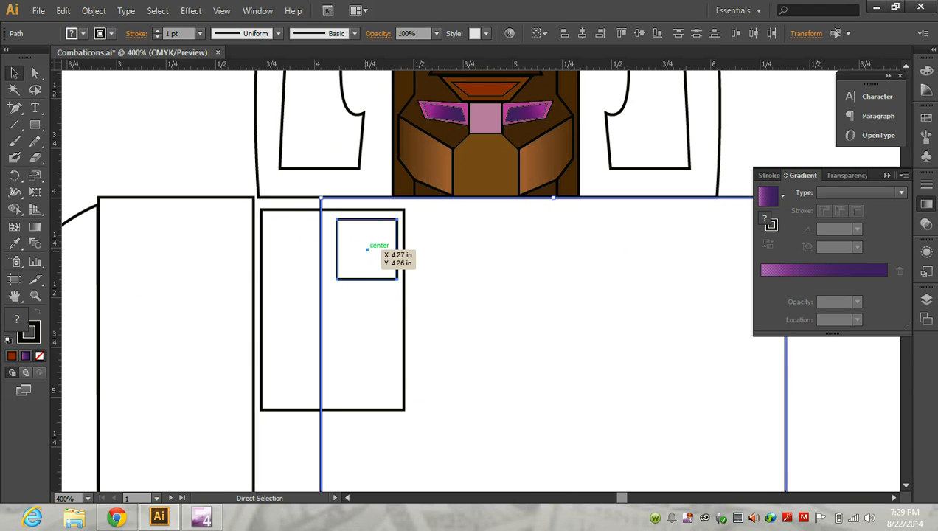
key(ctrl+z)
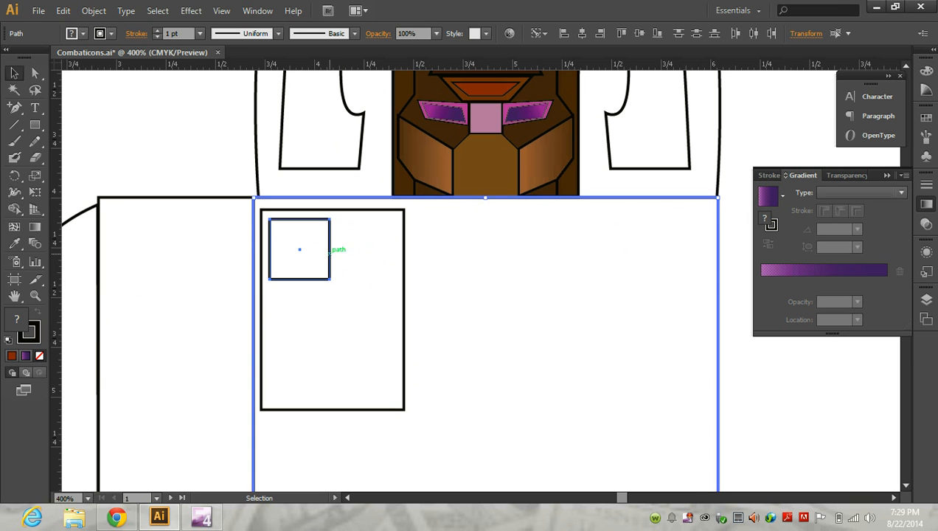
click(199, 162)
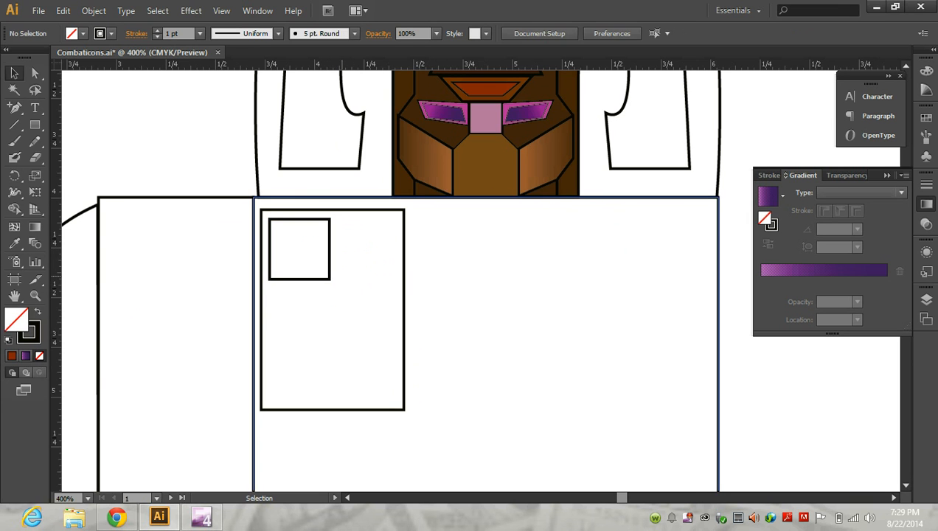
- Duplicate the small square beside the original and nudge the copy slightly right, within the tall rectangle
click(330, 267)
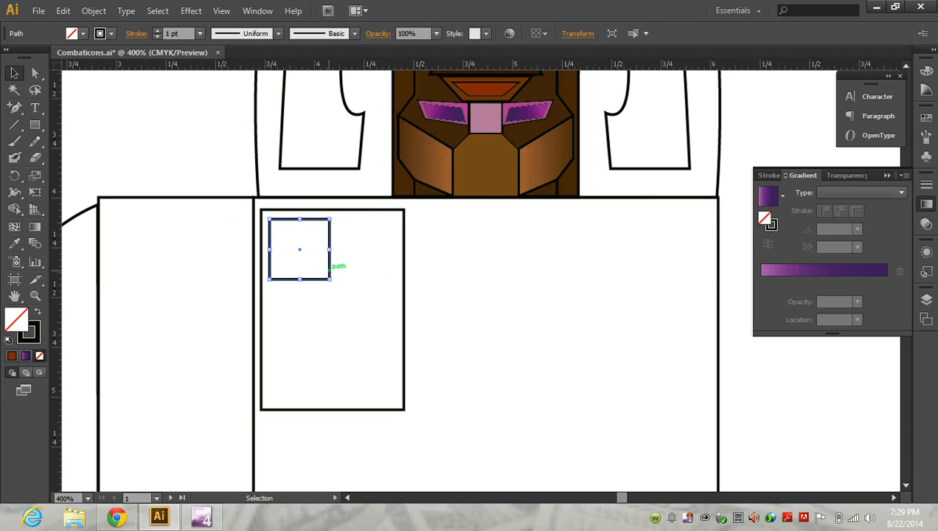
drag(330, 267, 393, 249)
click(340, 255)
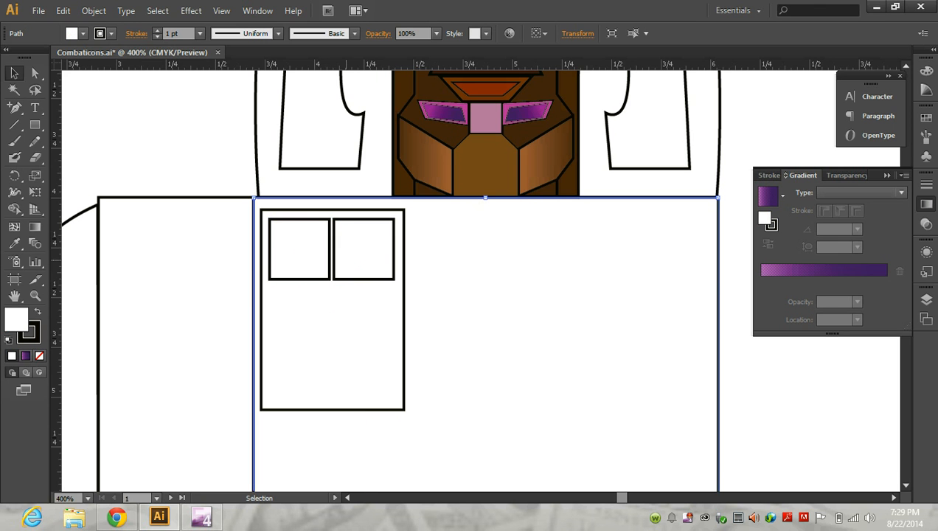
click(334, 255)
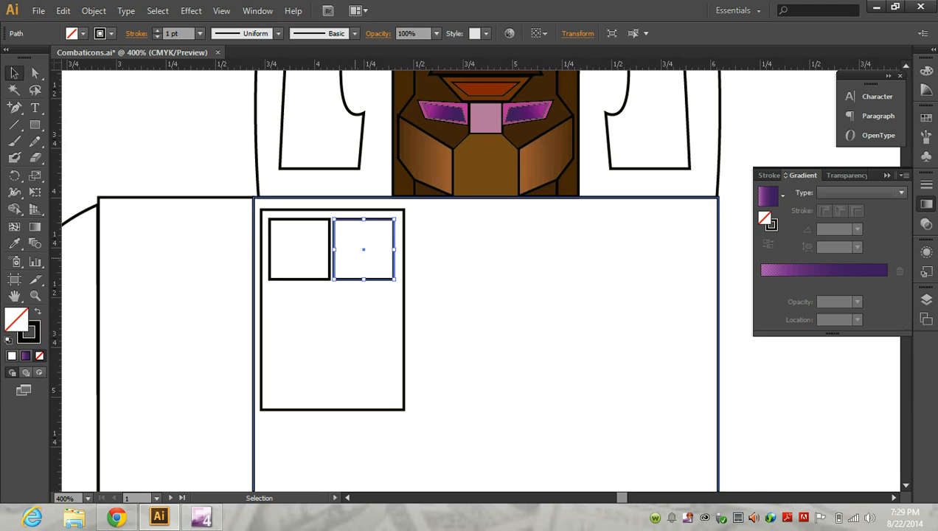
key(Right)
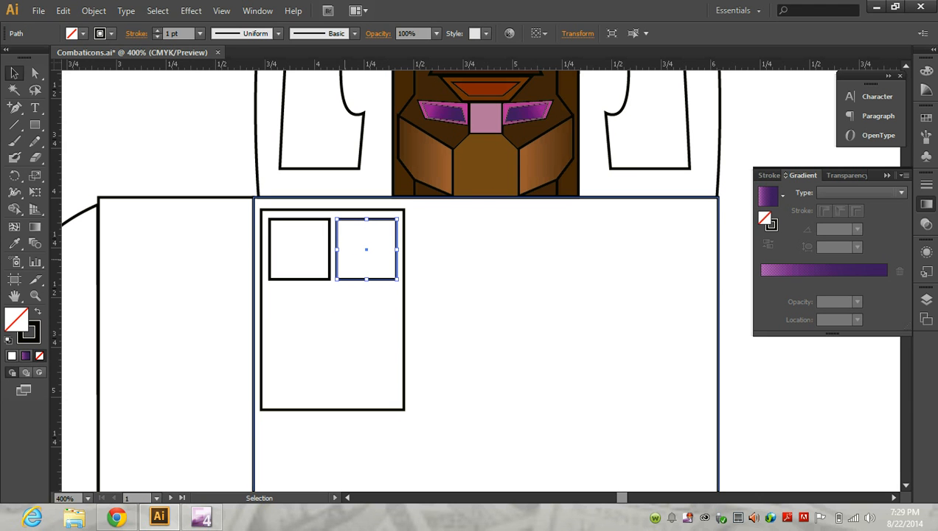
click(372, 284)
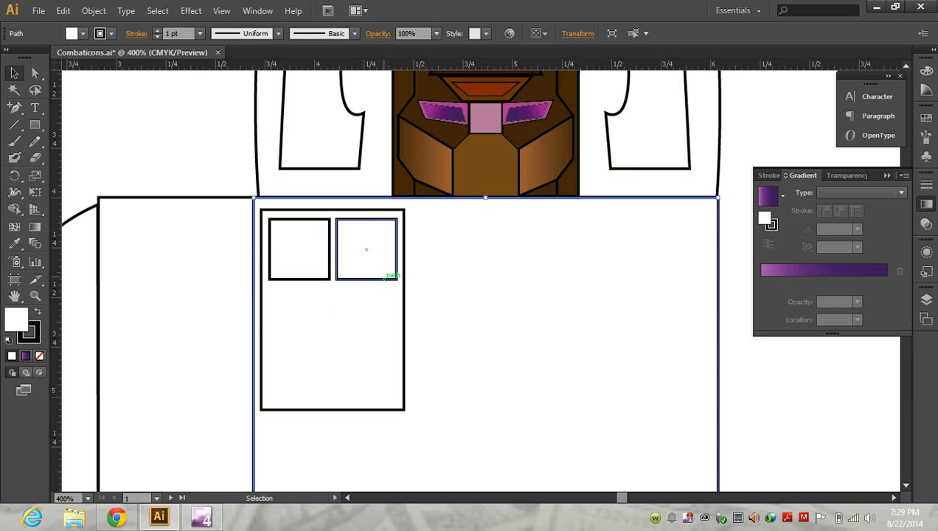
- Shift the left small square slightly left so it sits closer to the tall rectangle's left edge
click(301, 279)
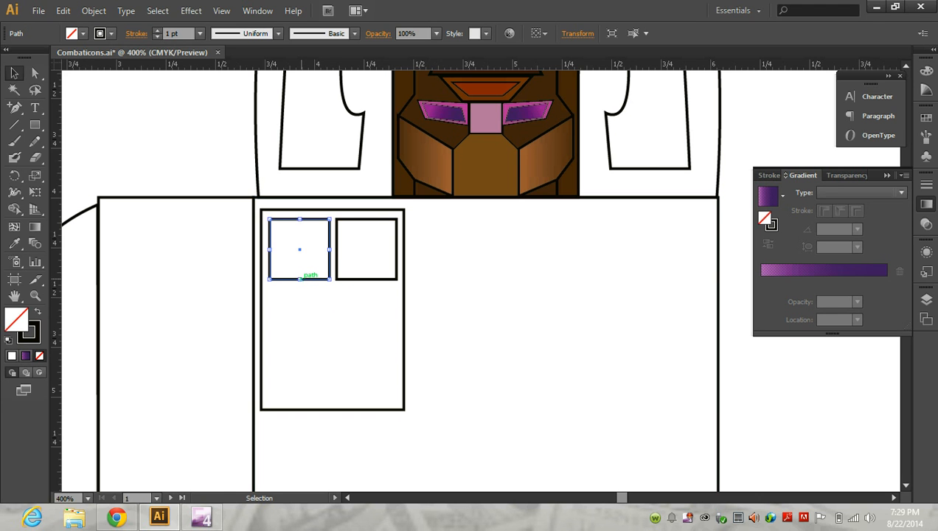
scroll(310, 279, up, 1)
scroll(308, 265, up, 1)
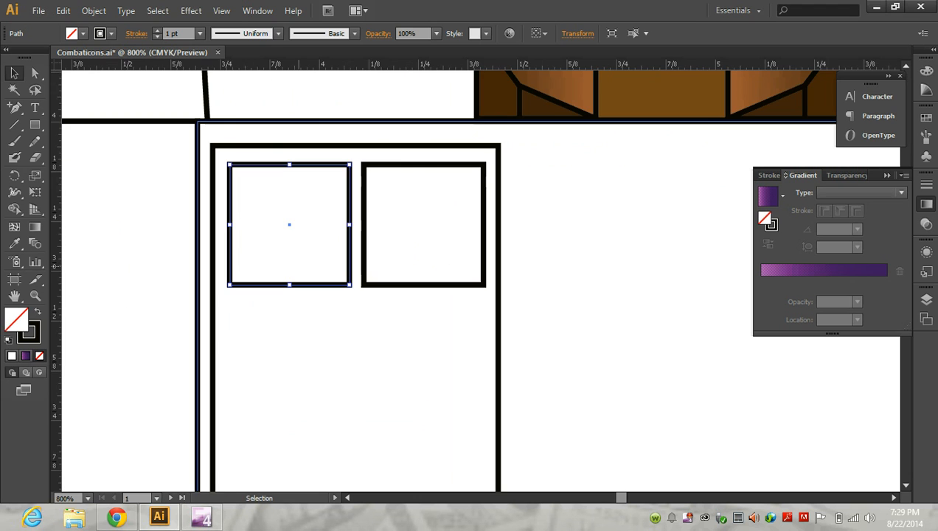
drag(231, 239, 226, 239)
click(335, 288)
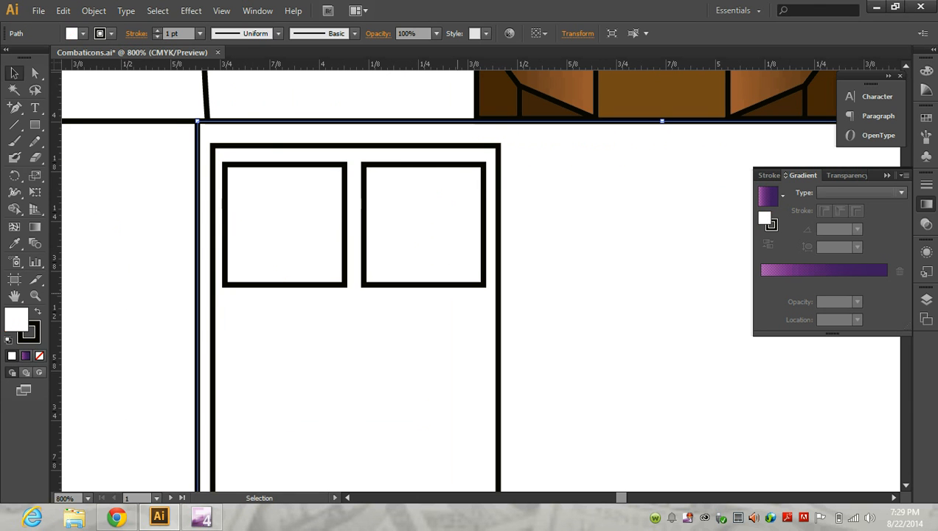
- Duplicate the pair of small squares directly below as a second row inside the tall rectangle
click(333, 283)
click(396, 281)
scroll(393, 277, down, 1)
shift+click(323, 276)
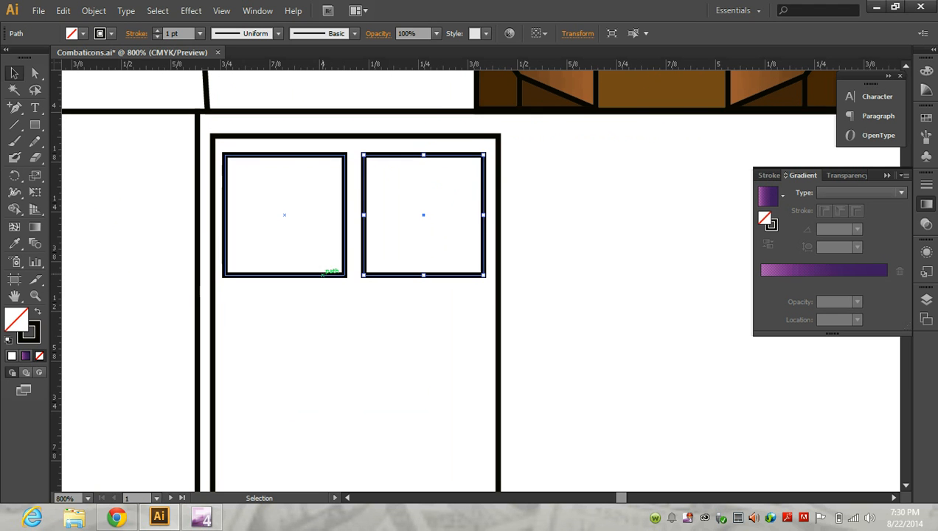
shift+click(324, 275)
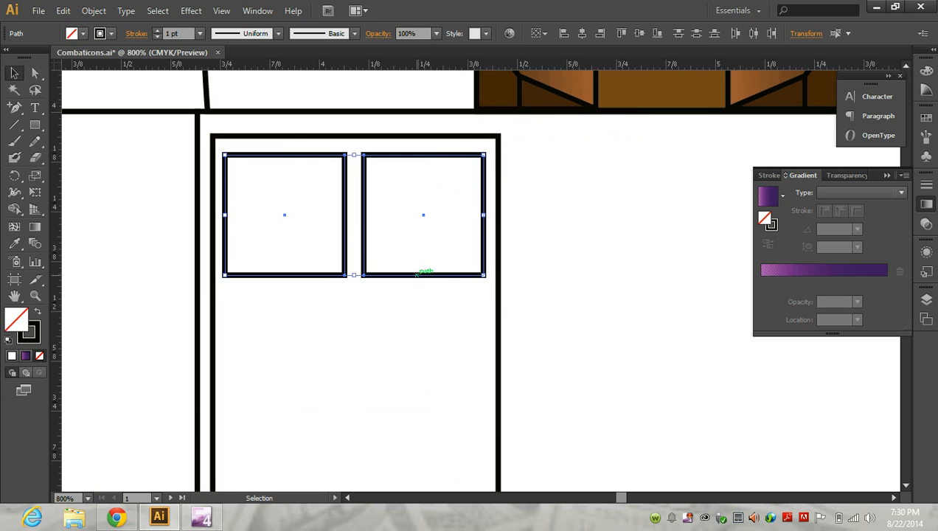
drag(418, 273, 418, 406)
scroll(418, 406, down, 2)
scroll(442, 280, down, 4)
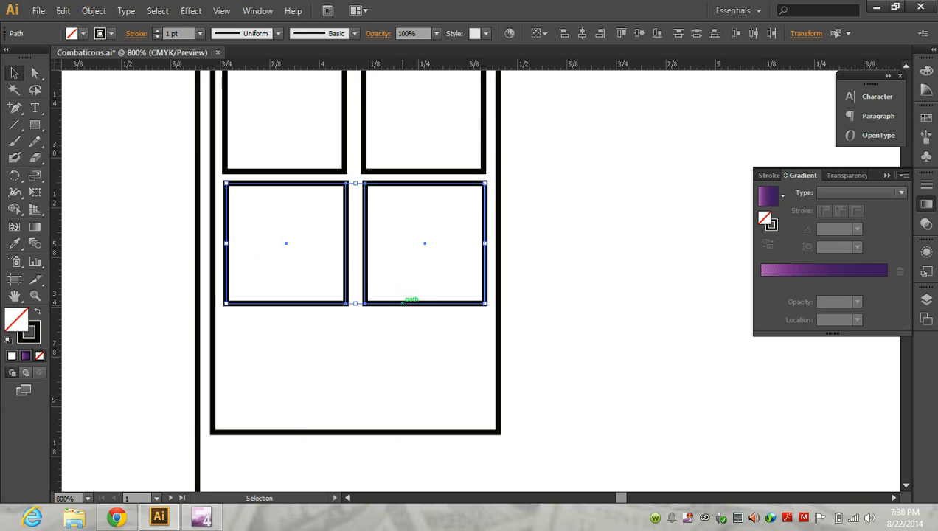
- Extend the tall rectangle's bottom edge downward to make room for a third row of squares
scroll(354, 406, down, 1)
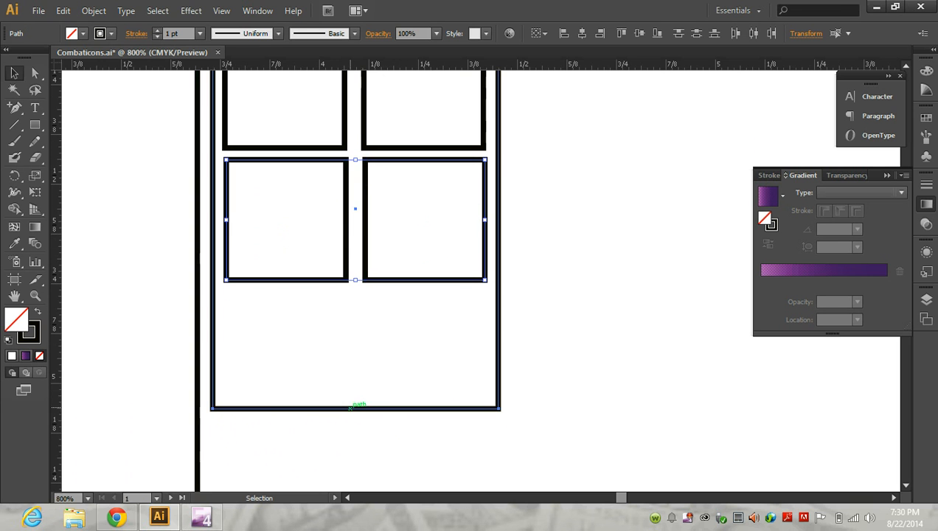
click(354, 407)
drag(355, 408, 355, 453)
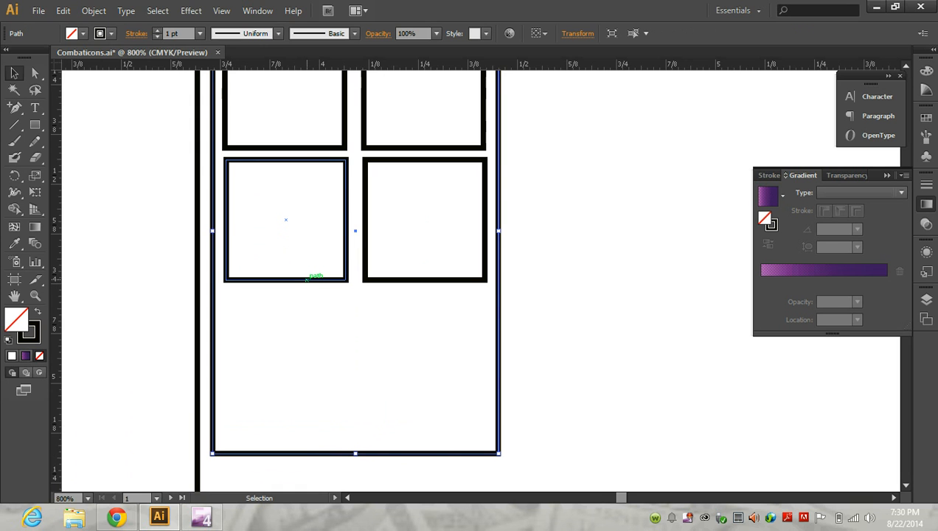
- Duplicate the lower pair of small squares directly below as a third row inside the tall rectangle
shift+click(309, 279)
shift+click(398, 279)
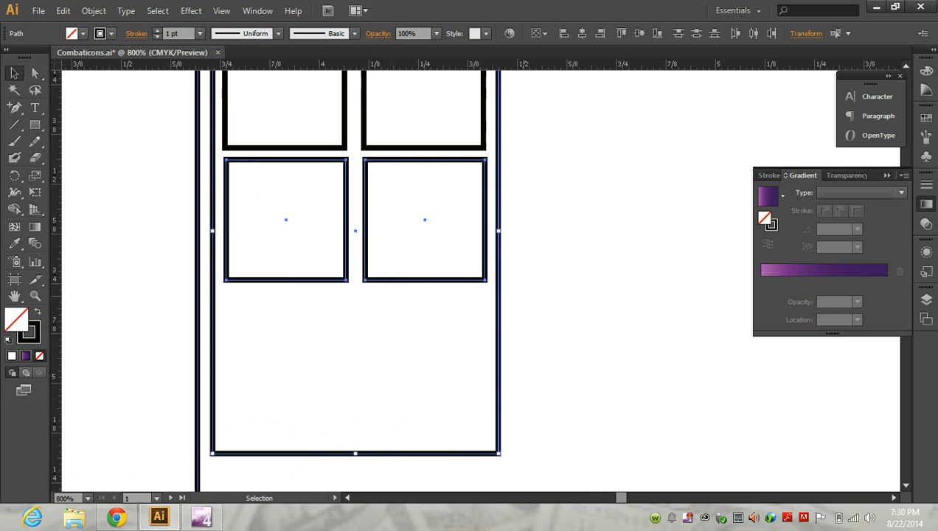
shift+click(499, 299)
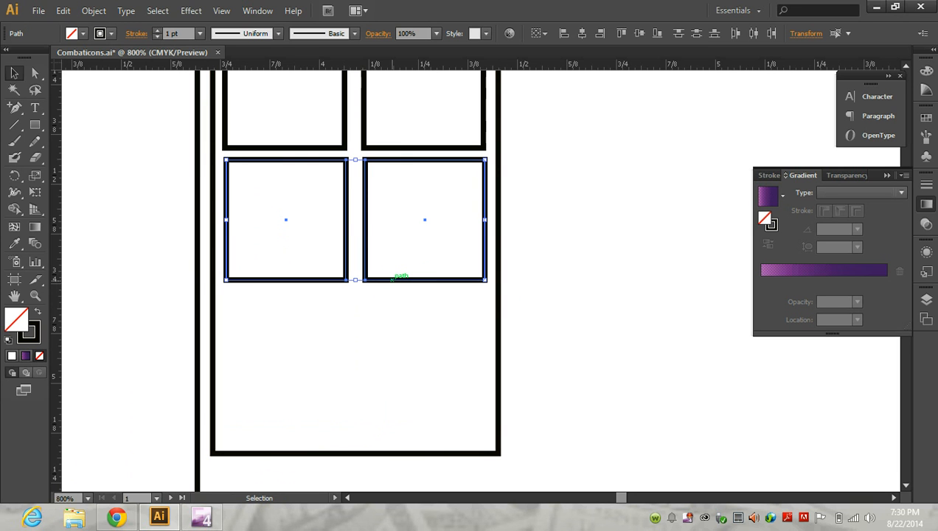
drag(392, 278, 392, 413)
- Set the stroke weight of all six small squares to 0.5 pt
scroll(355, 273, up, 3)
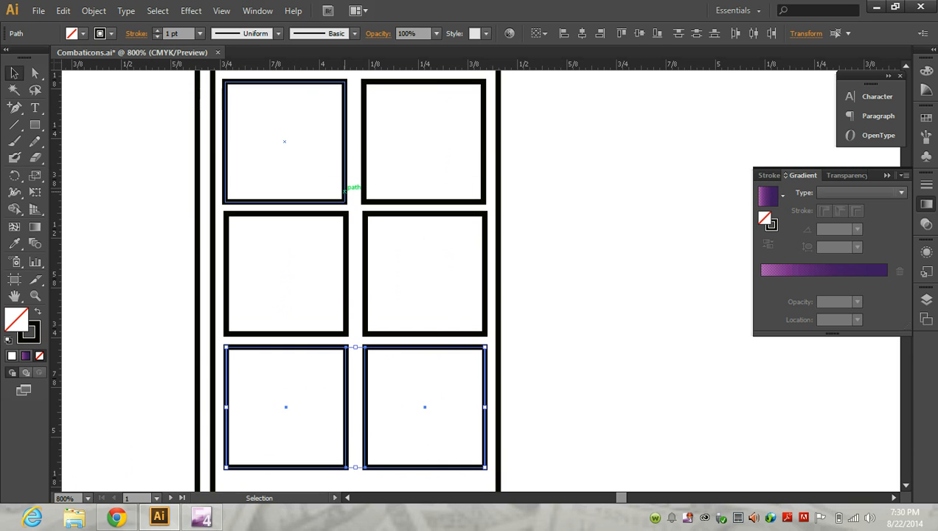
click(344, 190)
shift+click(396, 199)
shift+click(346, 252)
shift+click(364, 275)
shift+click(346, 339)
shift+click(395, 344)
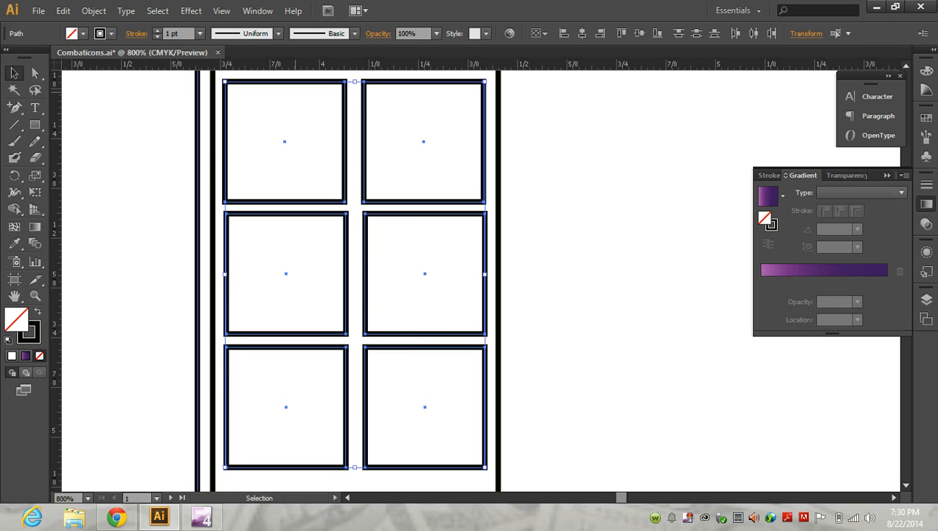
click(199, 33)
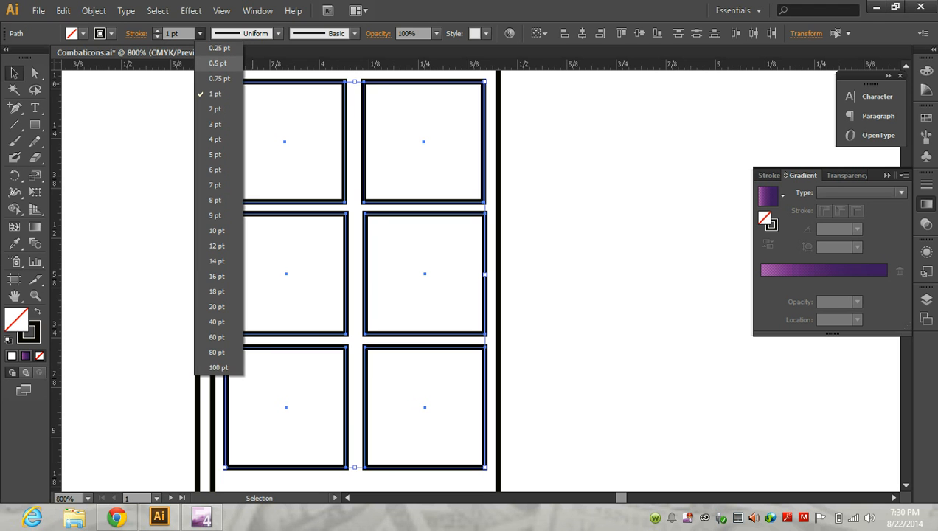
click(217, 64)
- Shrink the tall rectangle by raising its bottom edge and lowering its top edge to fit closely around the six squares
click(499, 234)
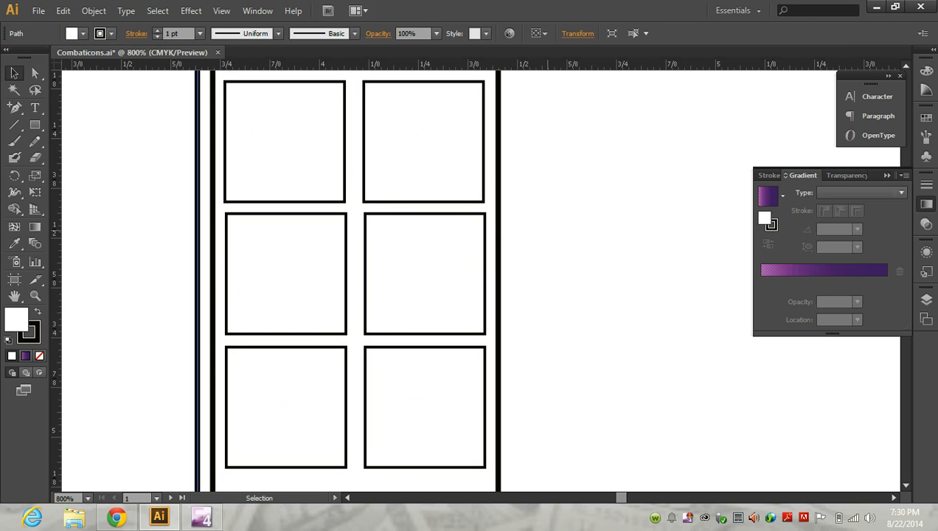
scroll(499, 235, down, 2)
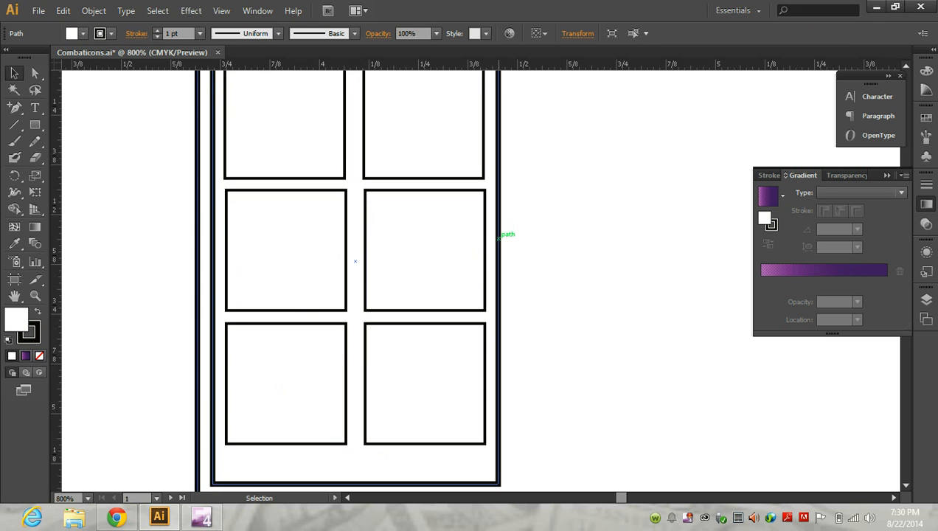
scroll(499, 237, down, 1)
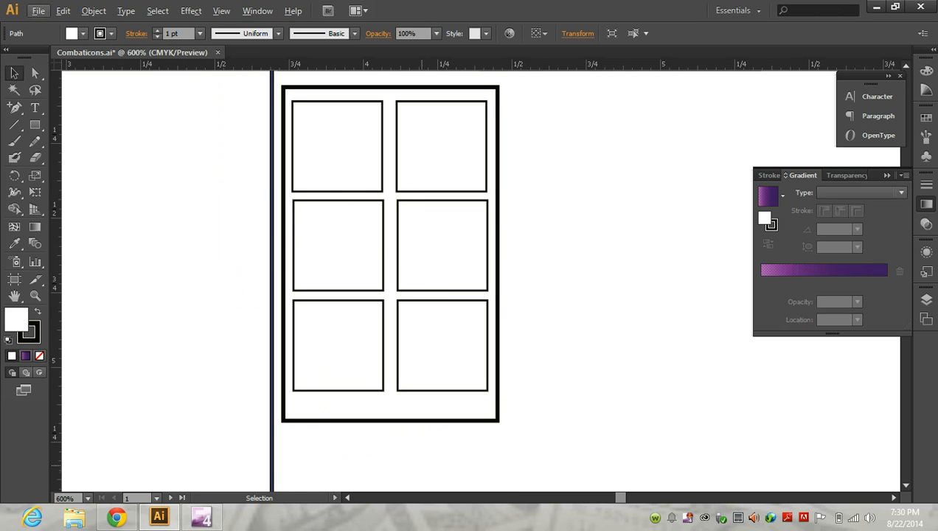
click(395, 422)
drag(391, 420, 391, 404)
drag(391, 86, 391, 92)
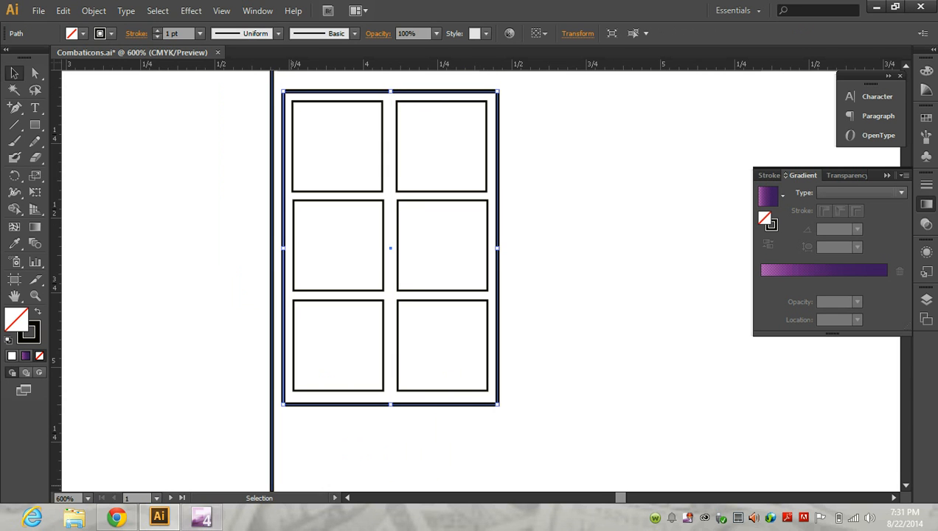
- Check the Blast Off reference picture in Chrome and fill the tall rectangle in Illustrator with dark purple #340238
click(116, 516)
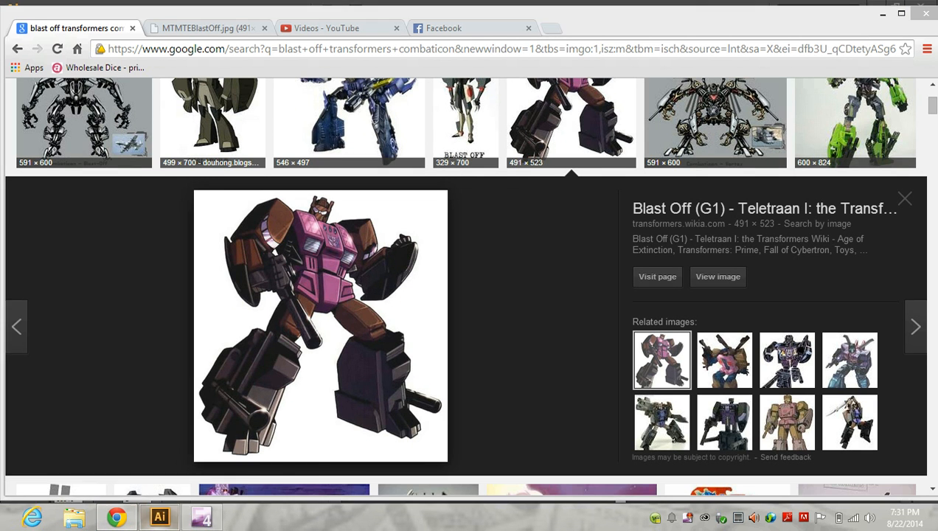
click(159, 516)
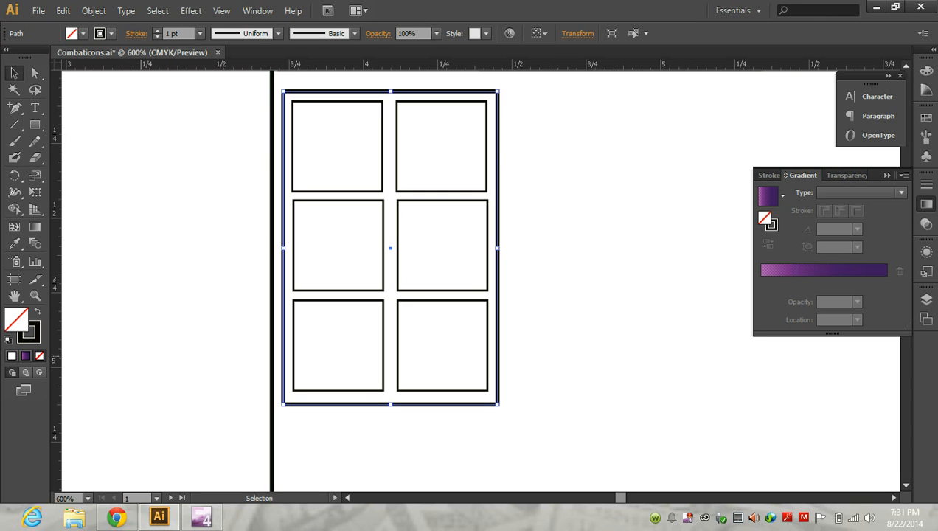
double_click(33, 330)
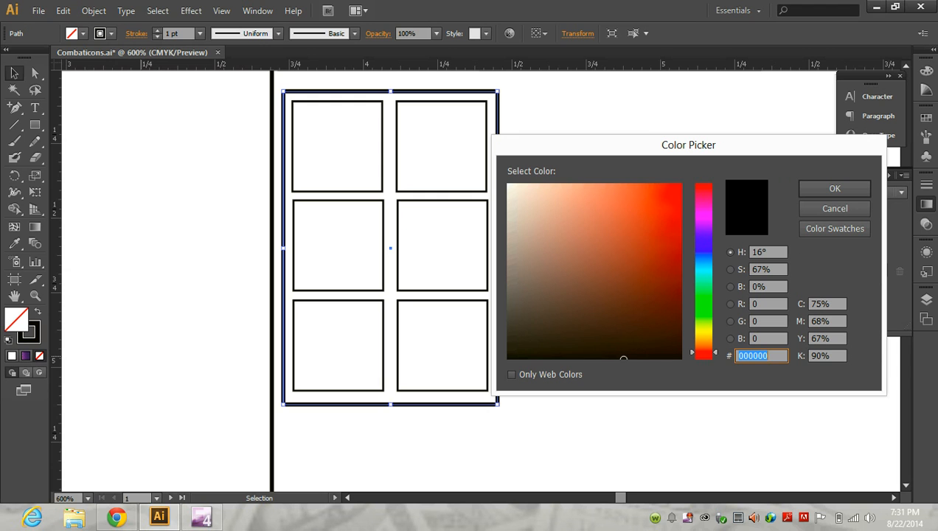
drag(706, 352, 705, 215)
click(653, 349)
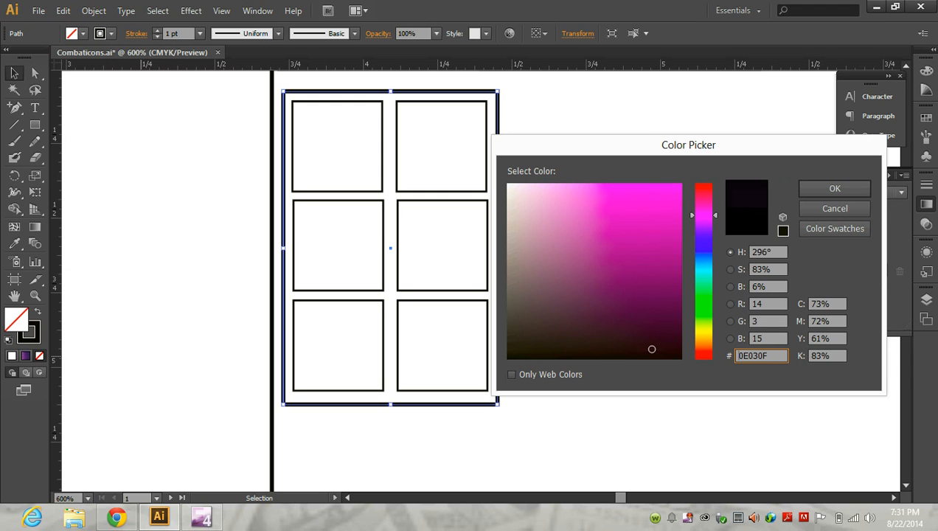
mouse_move(652, 349)
mouse_down()
mouse_move(651, 334)
mouse_move(676, 321)
mouse_up()
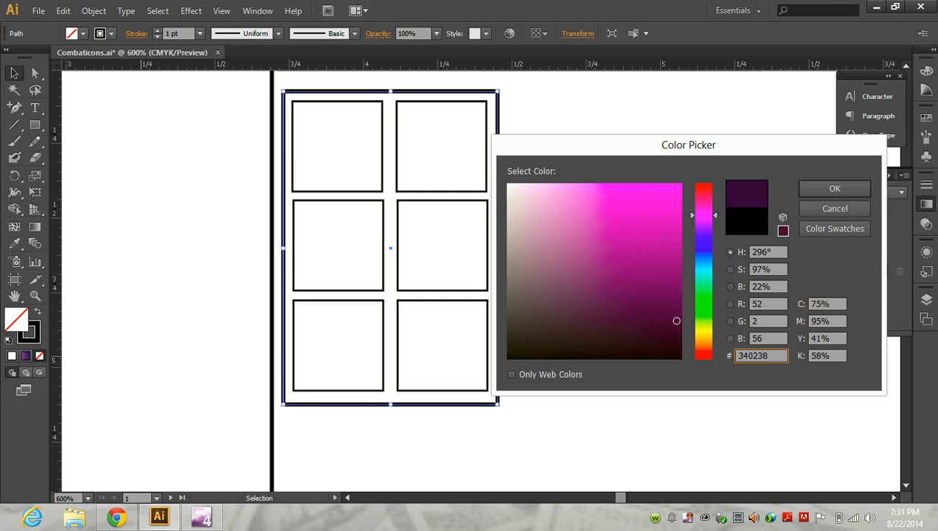
click(835, 189)
click(552, 187)
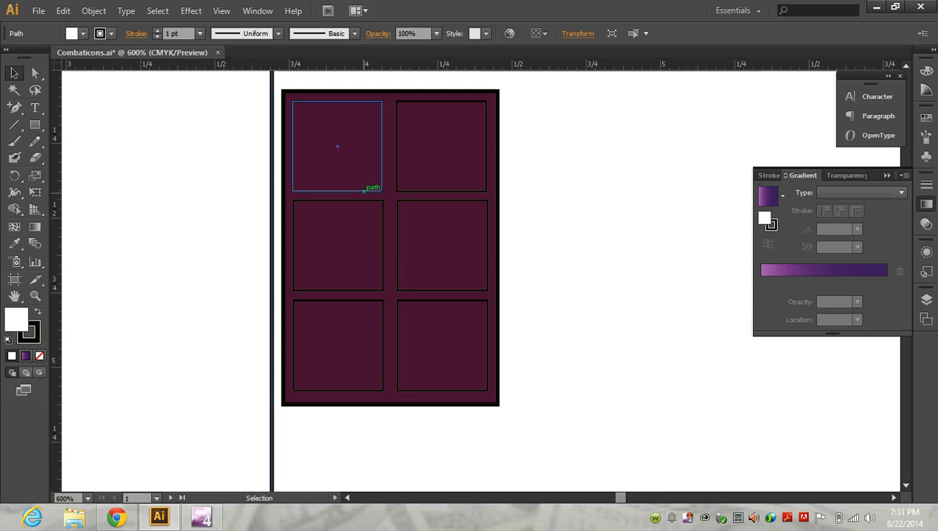
- Try to fill the six small squares with a brighter purple than the tall rectangle, and undo the fill
shift+click(363, 190)
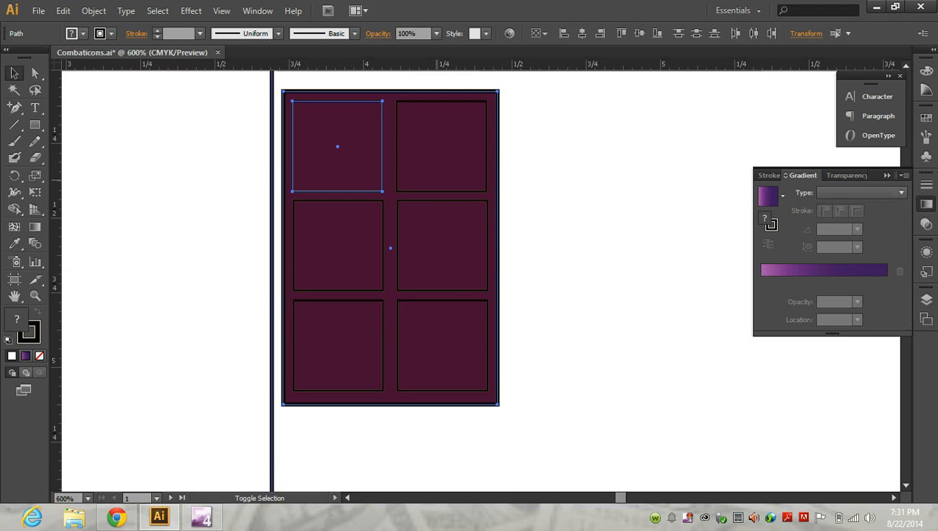
shift+click(442, 191)
shift+click(432, 199)
shift+click(383, 208)
shift+click(380, 298)
shift+click(411, 299)
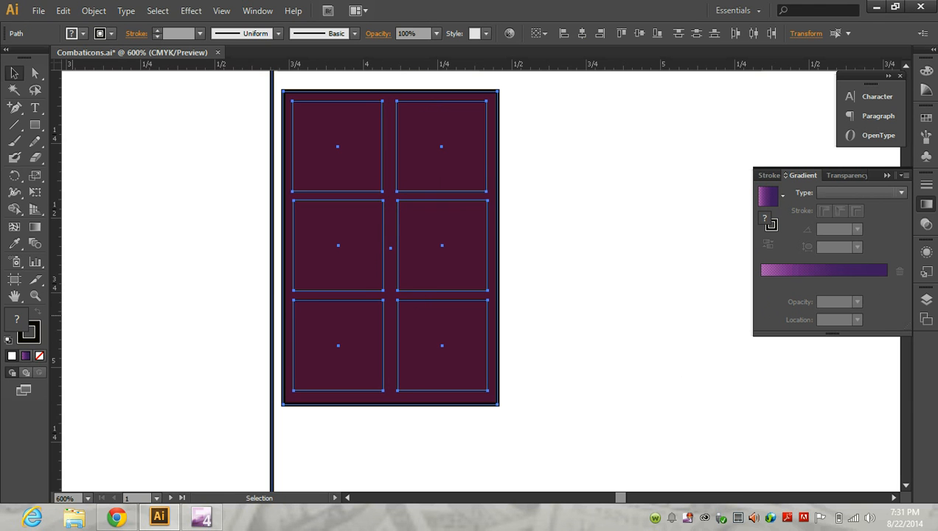
double_click(769, 222)
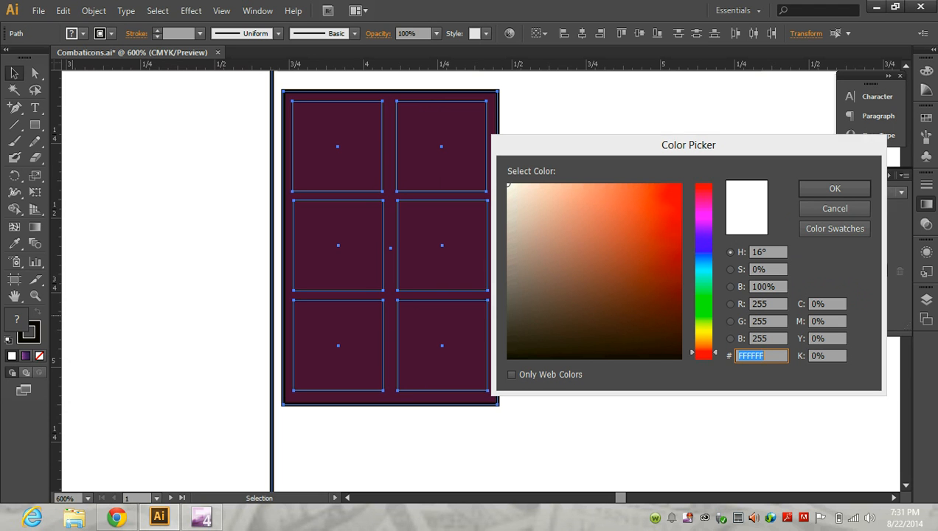
click(836, 208)
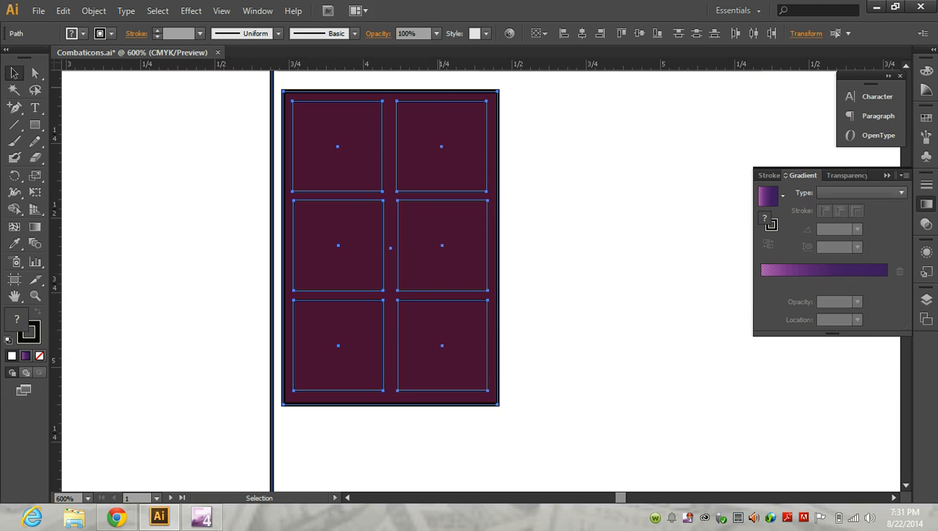
shift+click(455, 96)
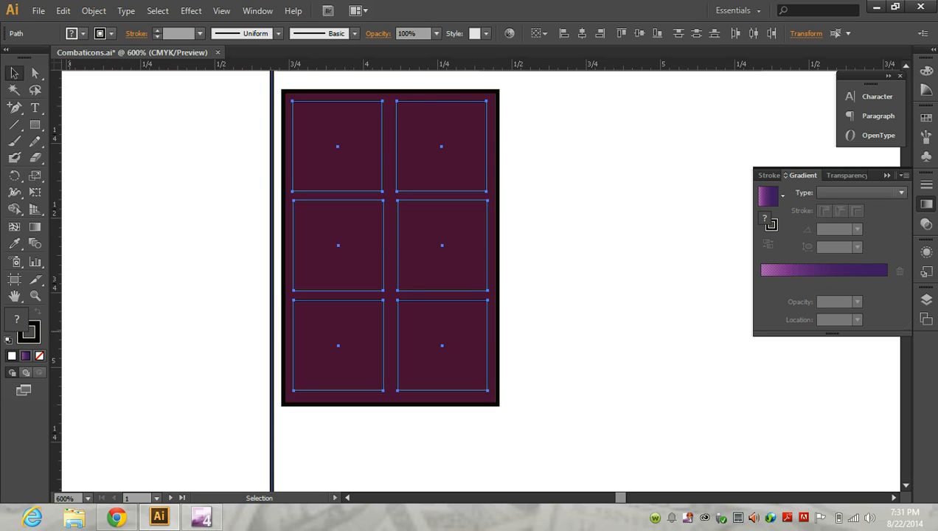
double_click(30, 334)
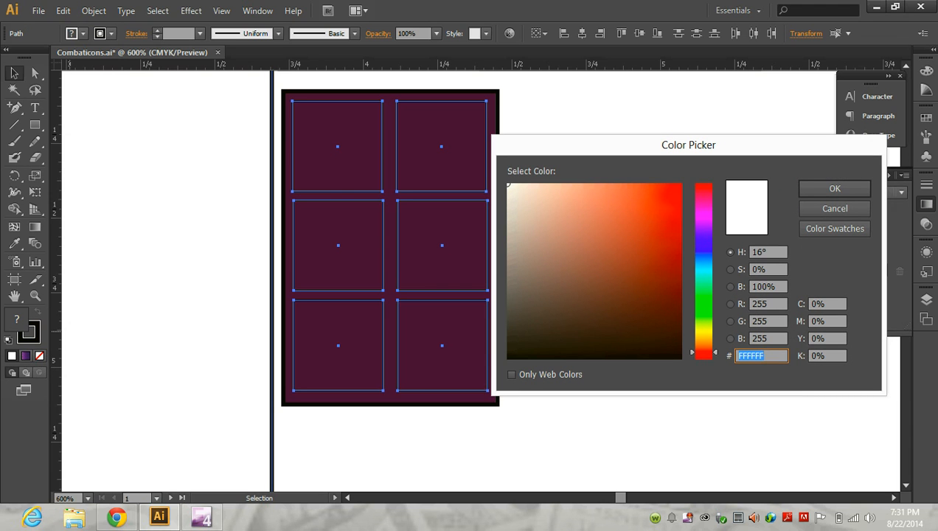
click(703, 220)
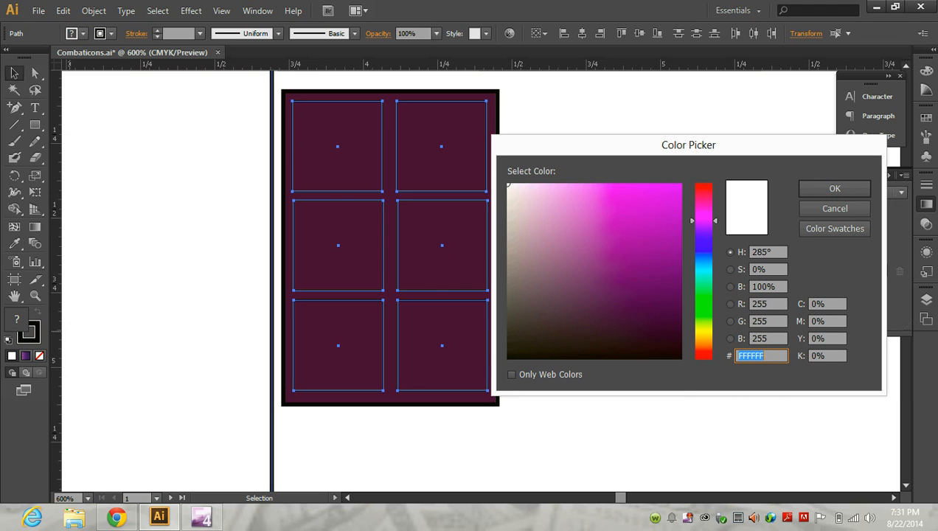
click(673, 277)
click(784, 231)
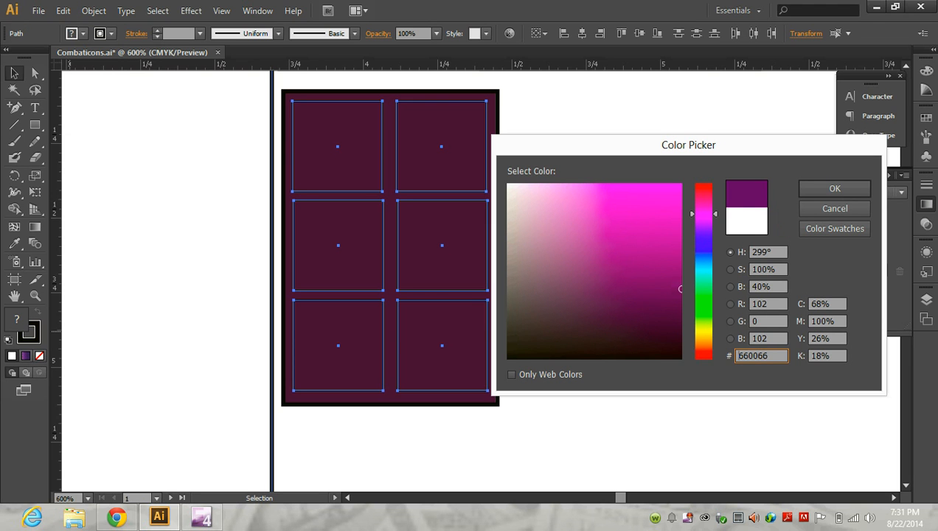
click(678, 265)
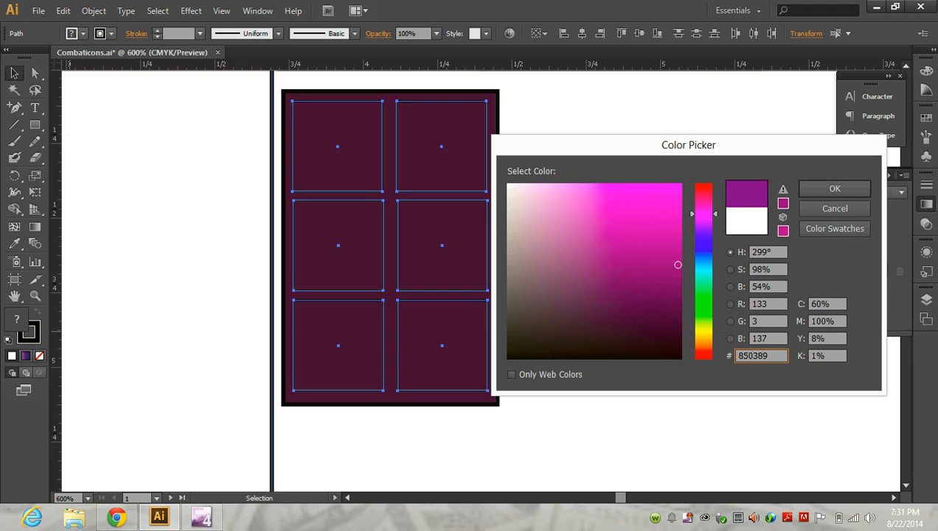
click(784, 231)
click(835, 189)
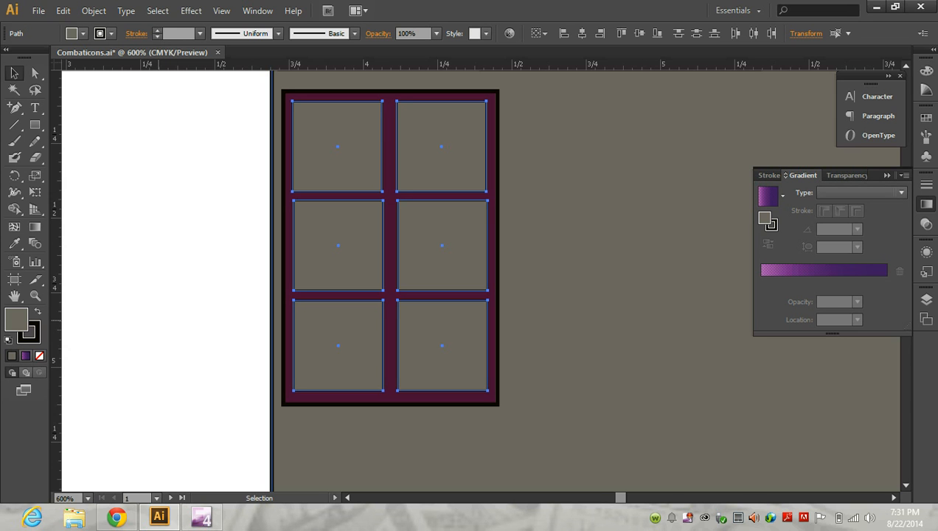
key(ctrl+z)
- Deselect the narrow side panel beside the window block so that no object is selected
click(171, 313)
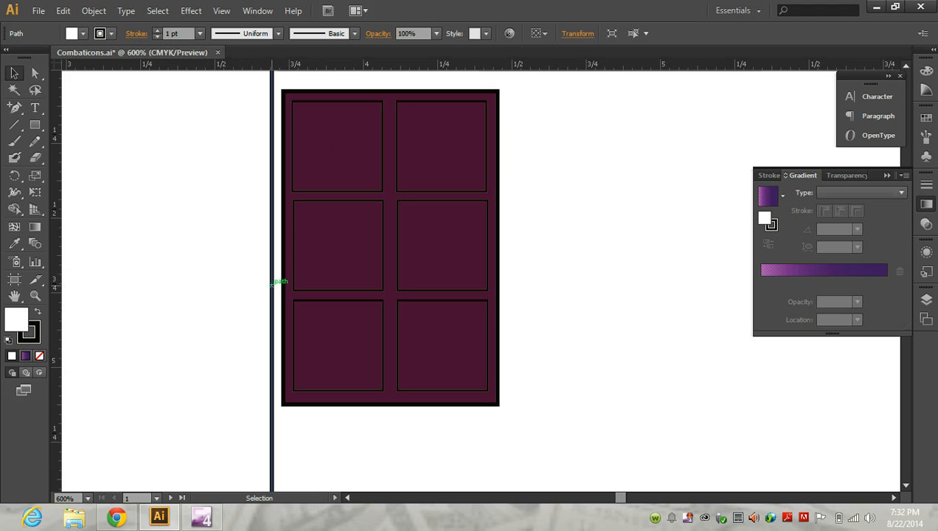
shift+click(271, 285)
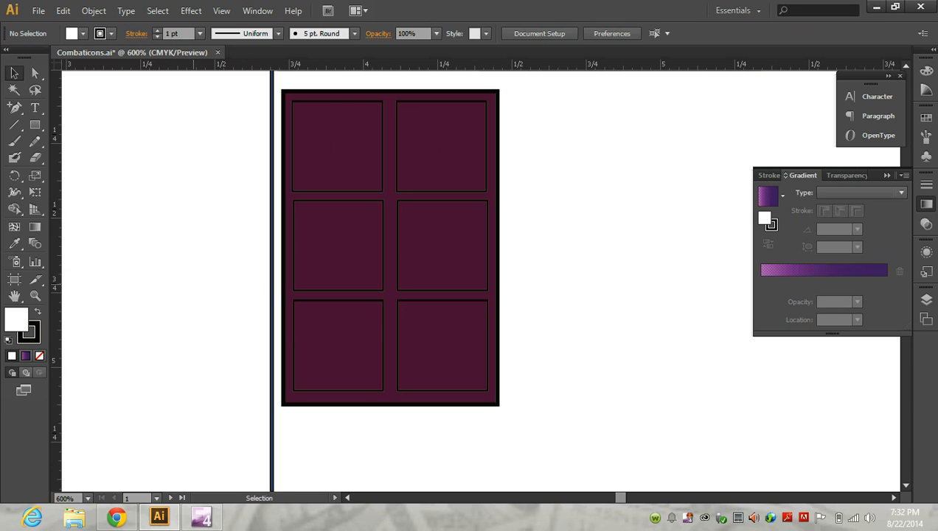
click(187, 283)
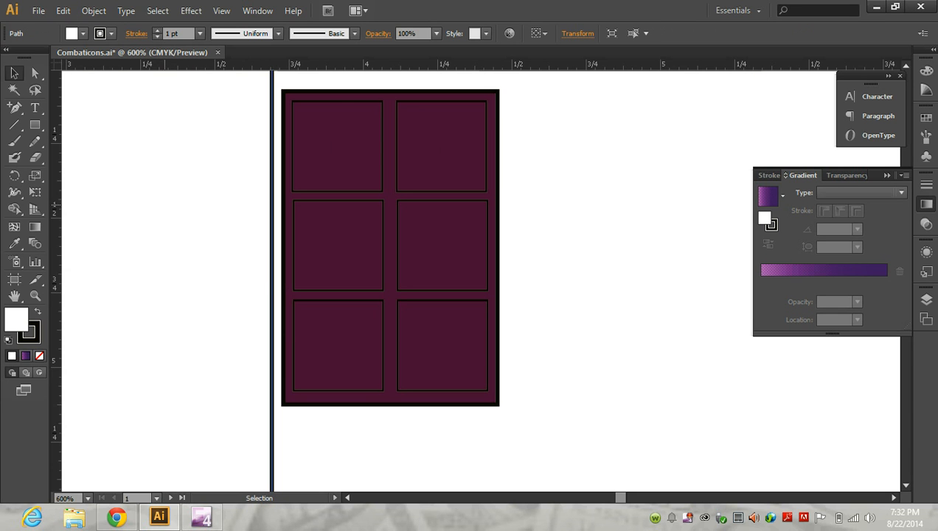
scroll(166, 235, down, 3)
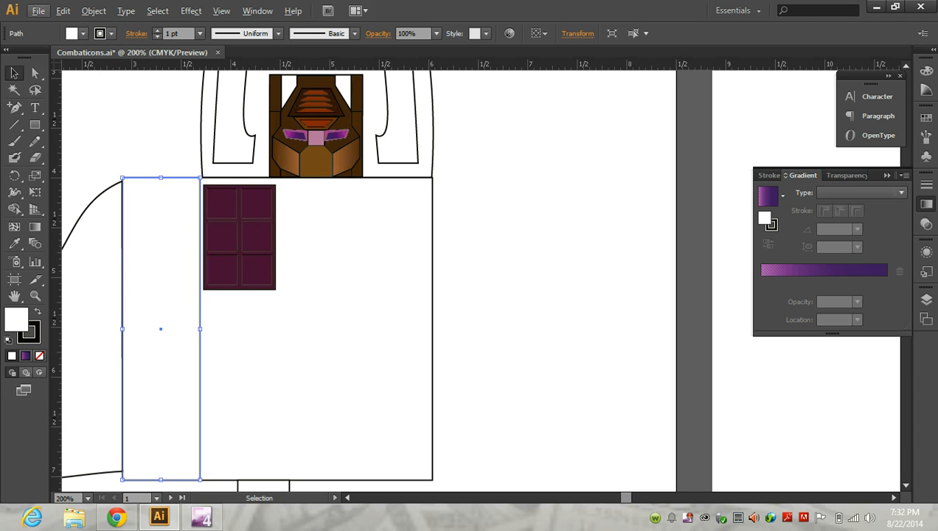
click(136, 148)
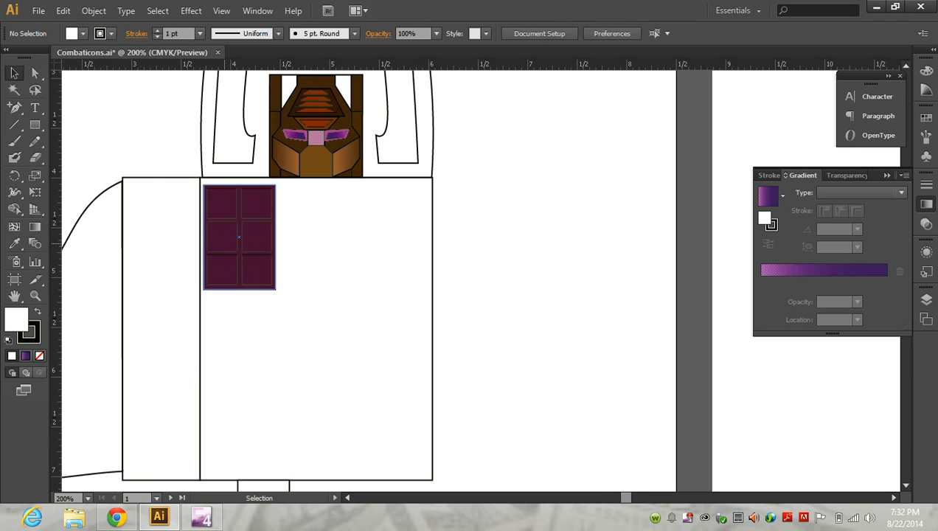
- Select the six small squares inside the tall rectangle and fill them with purple #660066
scroll(225, 243, up, 3)
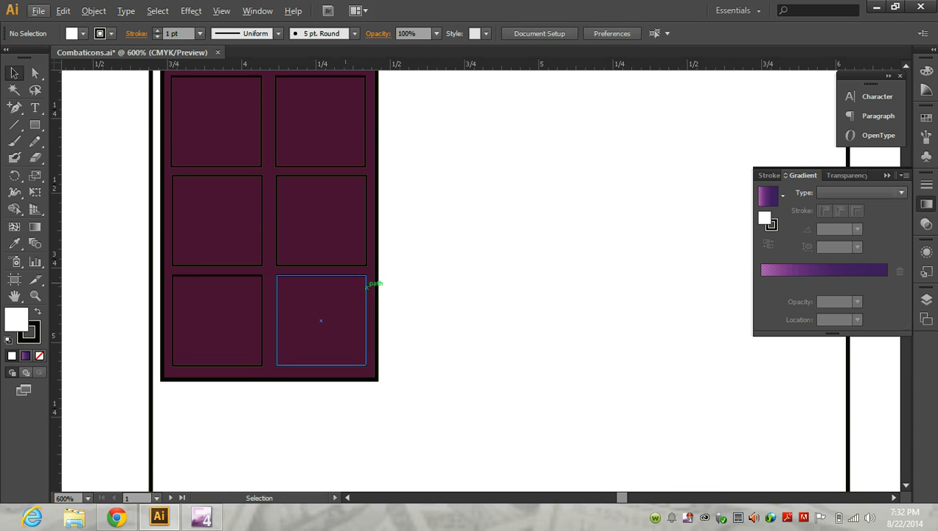
click(313, 266)
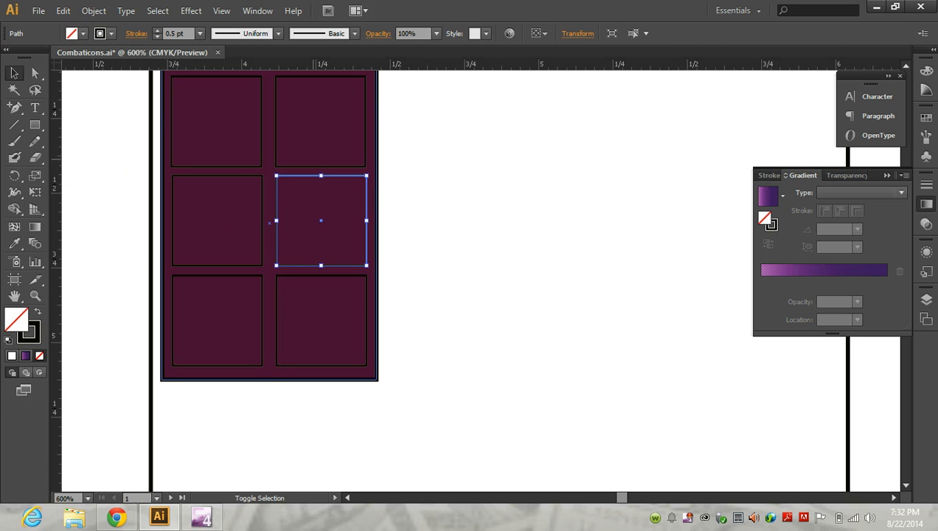
shift+click(316, 166)
shift+click(254, 160)
shift+click(254, 172)
shift+click(254, 276)
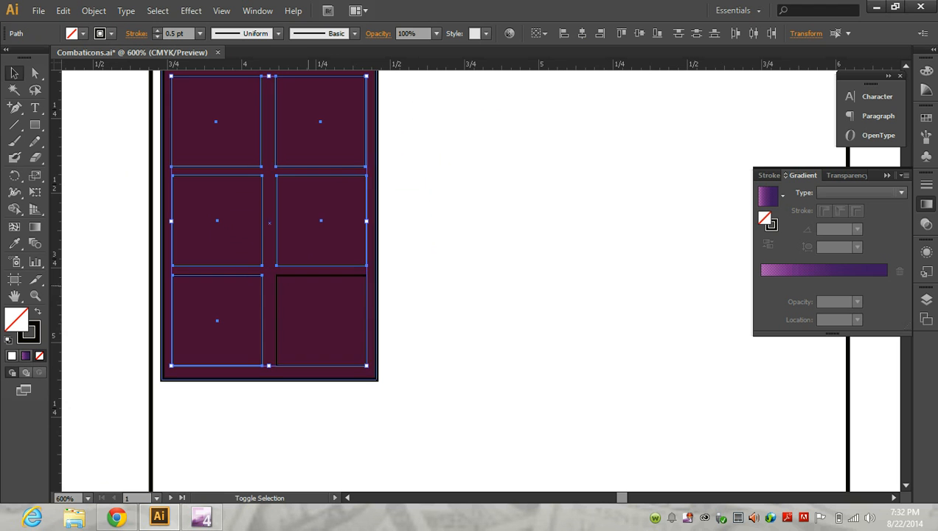
shift+click(314, 275)
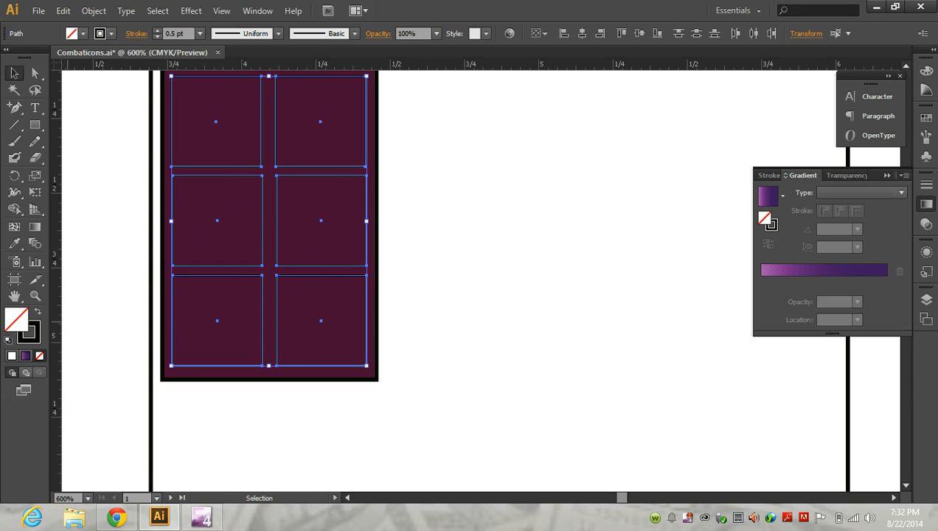
double_click(16, 319)
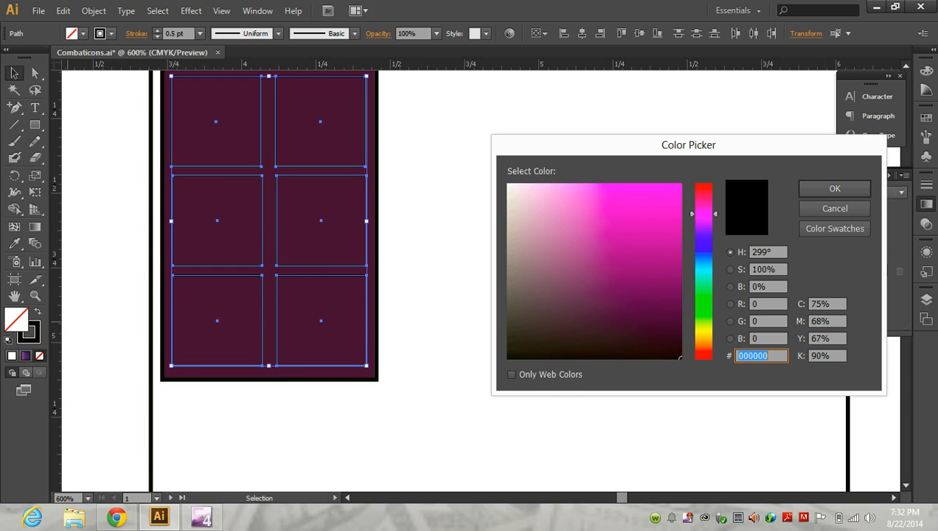
click(676, 266)
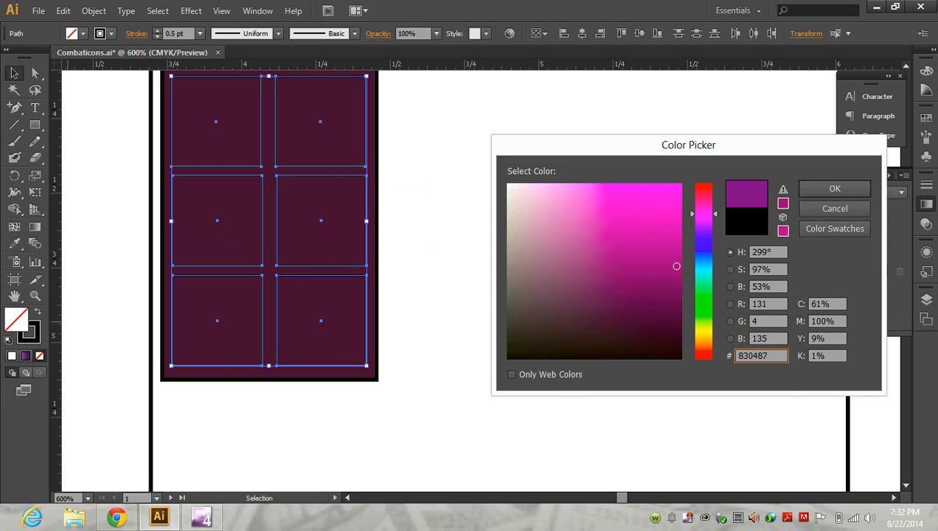
drag(677, 266, 676, 284)
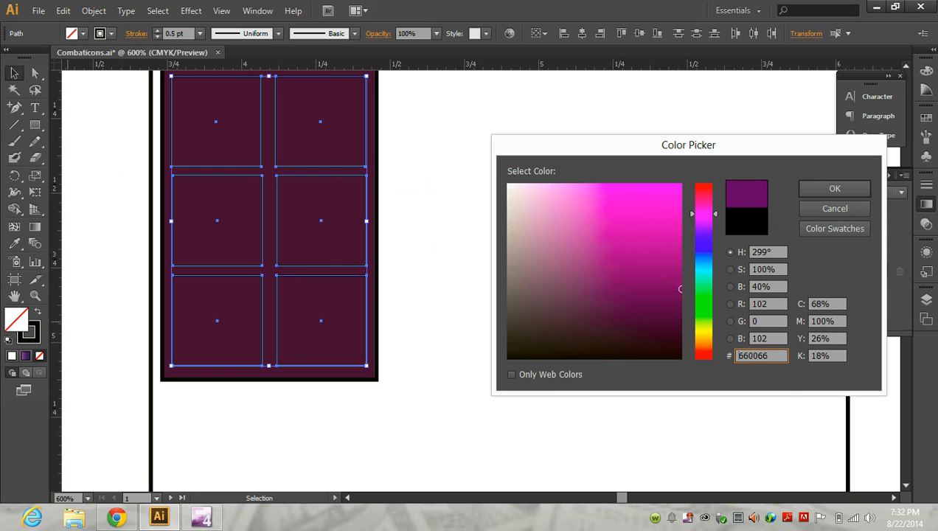
click(834, 189)
click(522, 329)
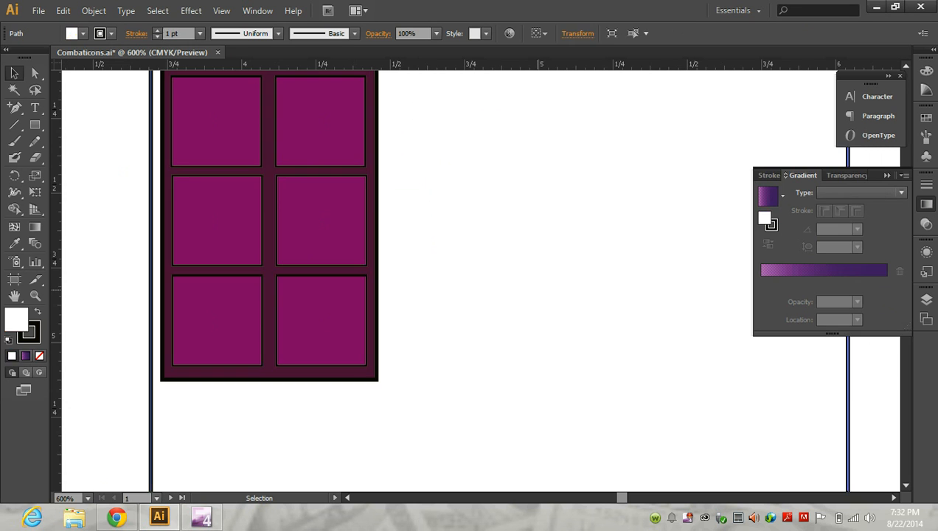
scroll(495, 329, down, 2)
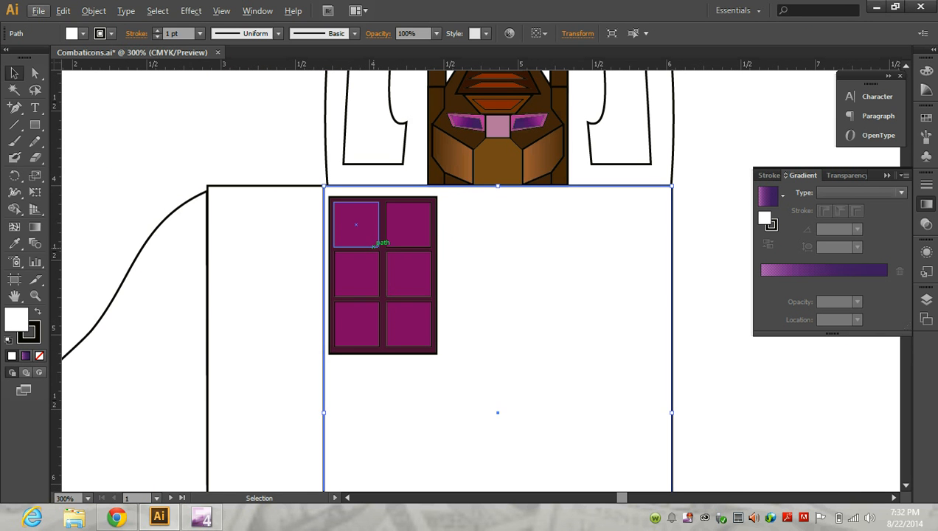
scroll(374, 245, up, 1)
drag(479, 179, 432, 337)
key(ctrl+z)
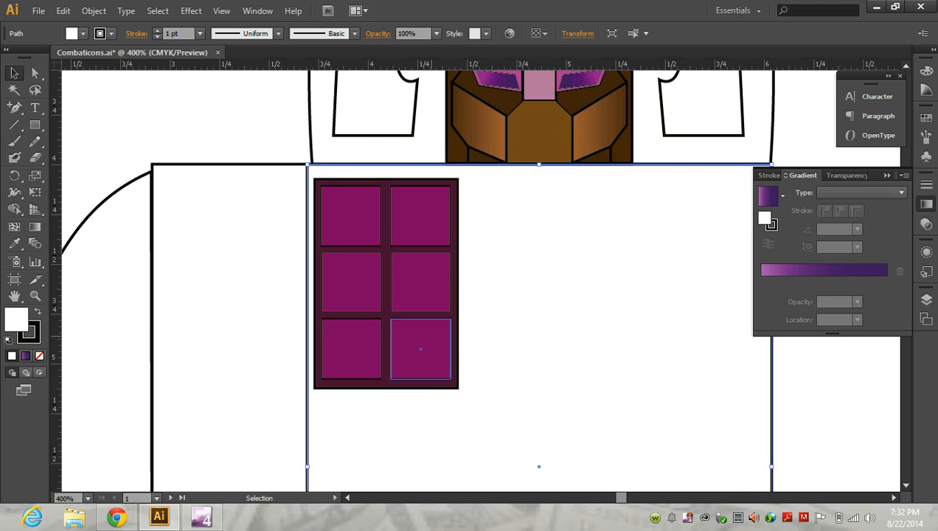
click(201, 118)
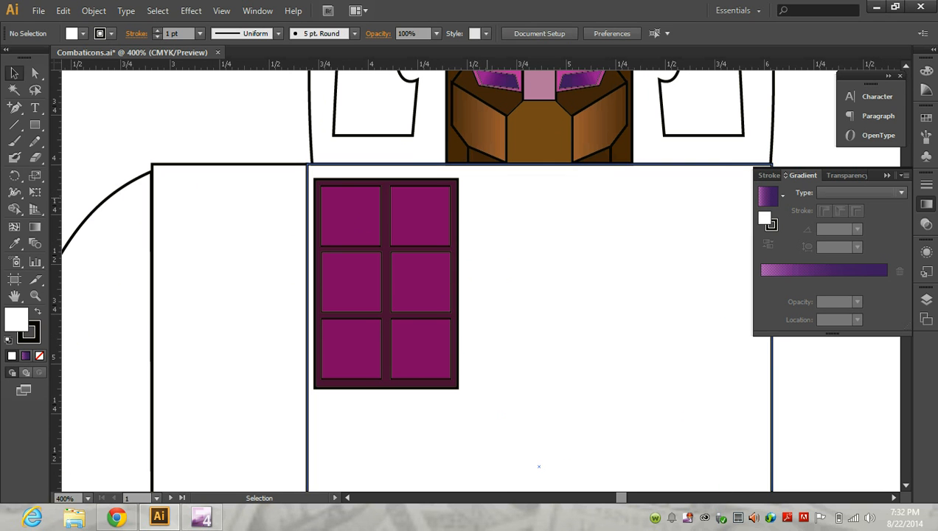
drag(489, 189, 446, 256)
key(ctrl+z)
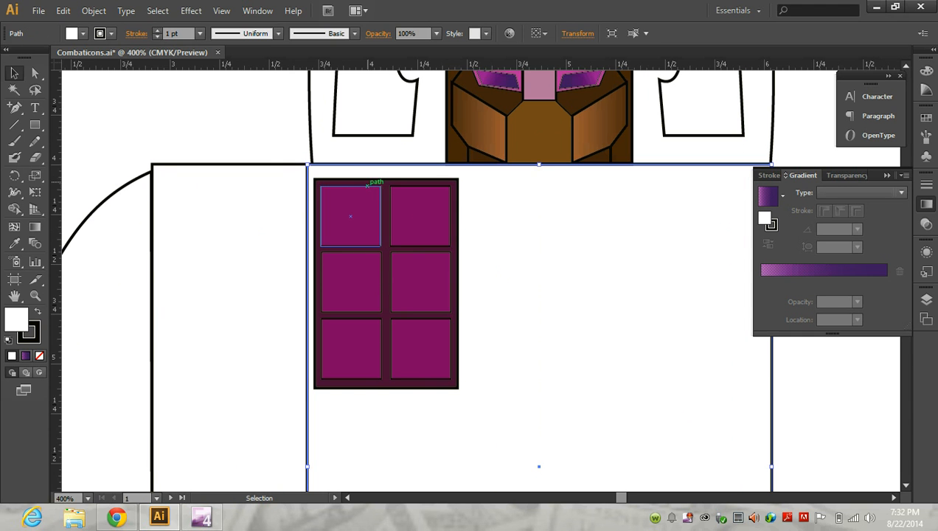
- Group the dark purple rectangle and its six squares together with the selected body panel
shift+click(366, 177)
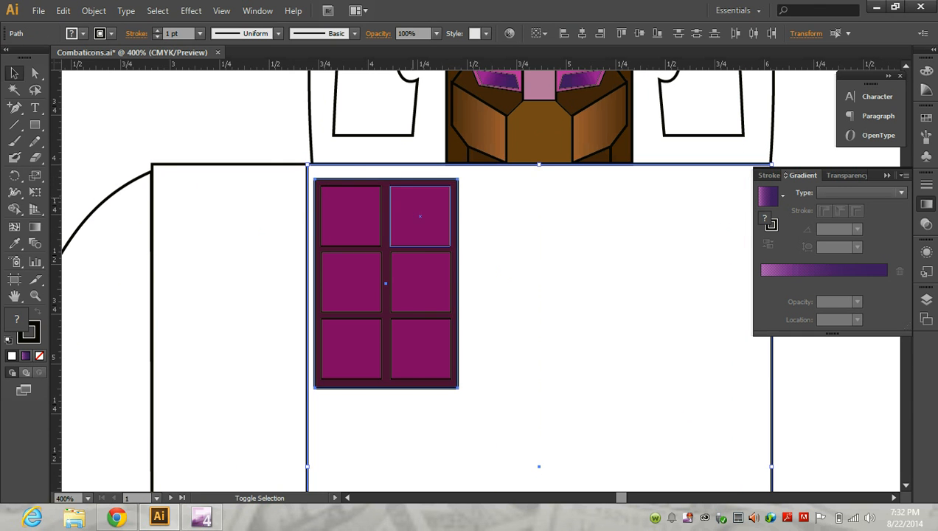
shift+click(391, 202)
shift+click(350, 204)
shift+click(350, 280)
shift+click(396, 281)
shift+click(350, 333)
shift+click(431, 343)
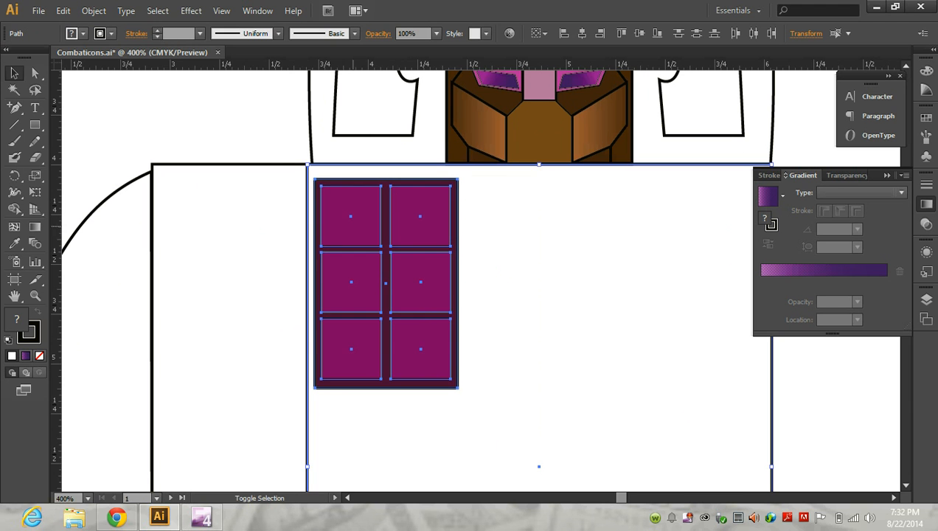
click(93, 10)
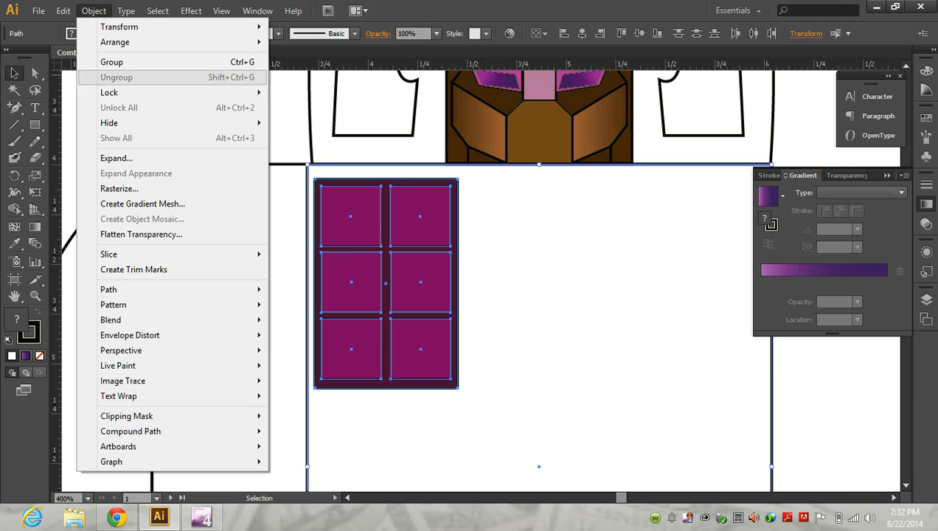
click(111, 62)
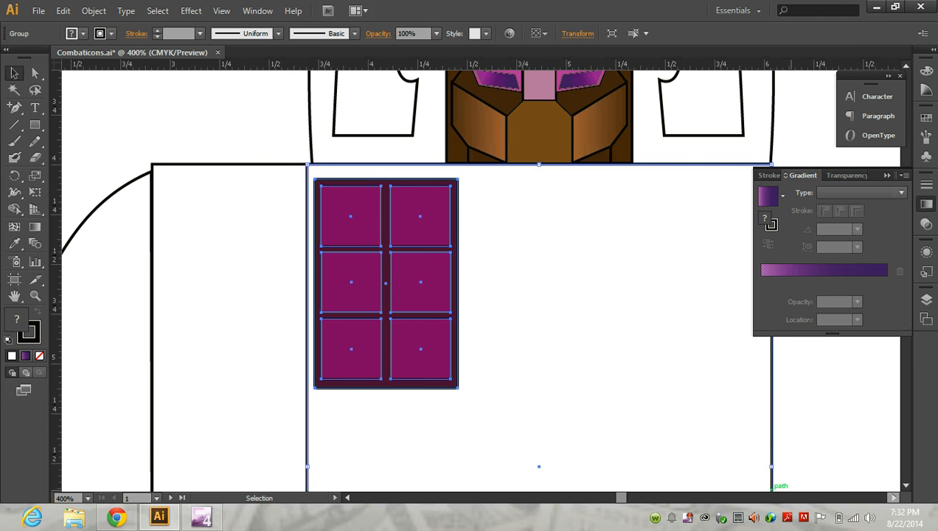
- Try to place a duplicate of the grouped window block on the other side of the chest, and undo it
scroll(479, 295, right, 3)
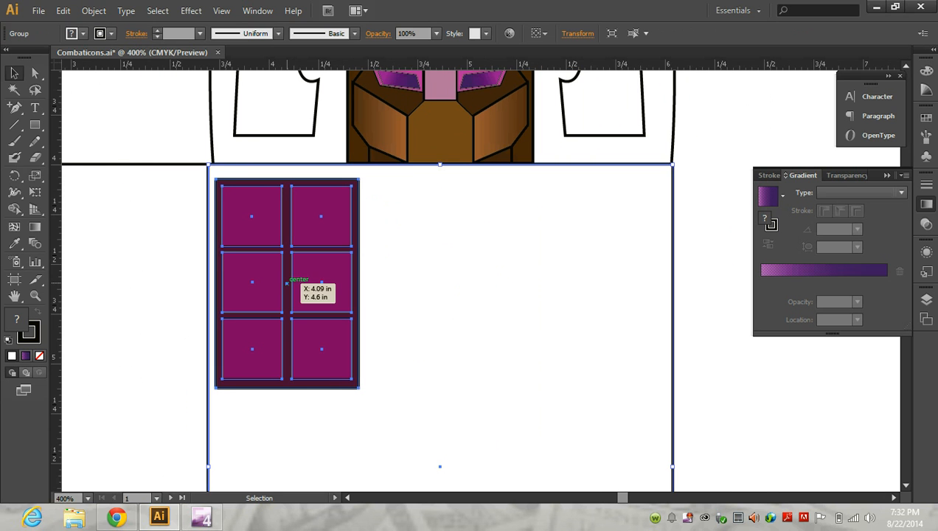
drag(286, 283, 596, 281)
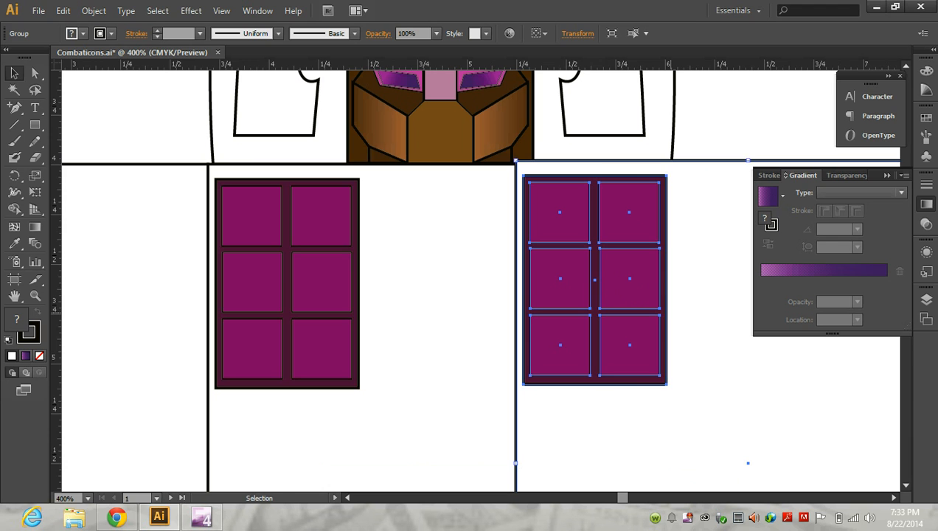
key(ctrl+z)
click(699, 244)
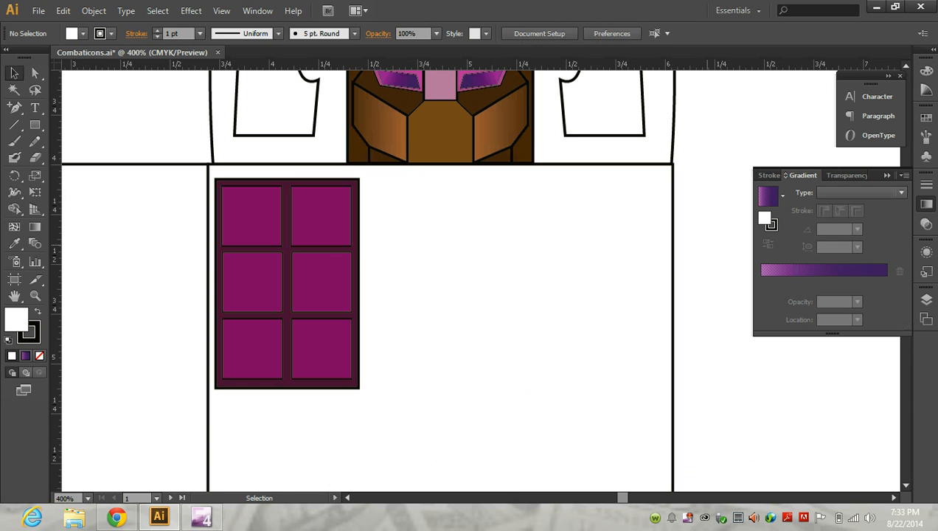
- Ungroup the window block from the body panel and clear the selection
click(360, 240)
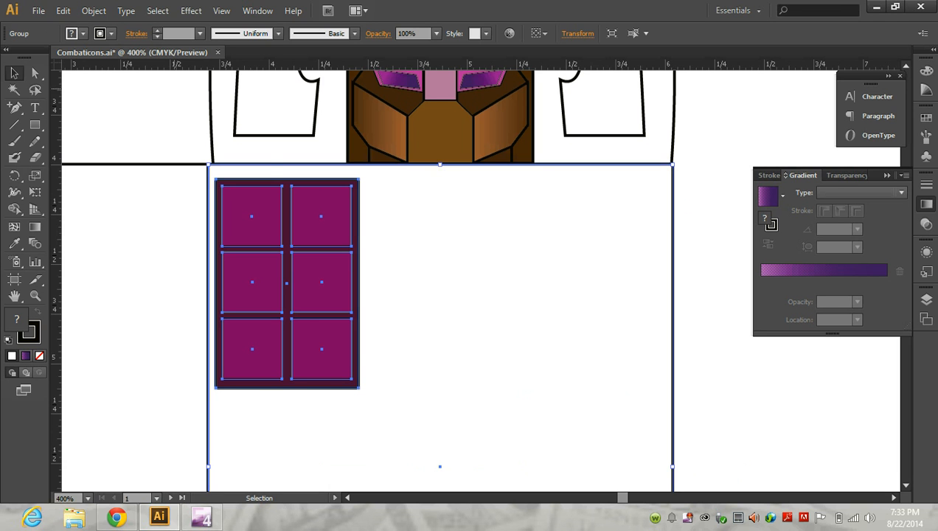
click(94, 10)
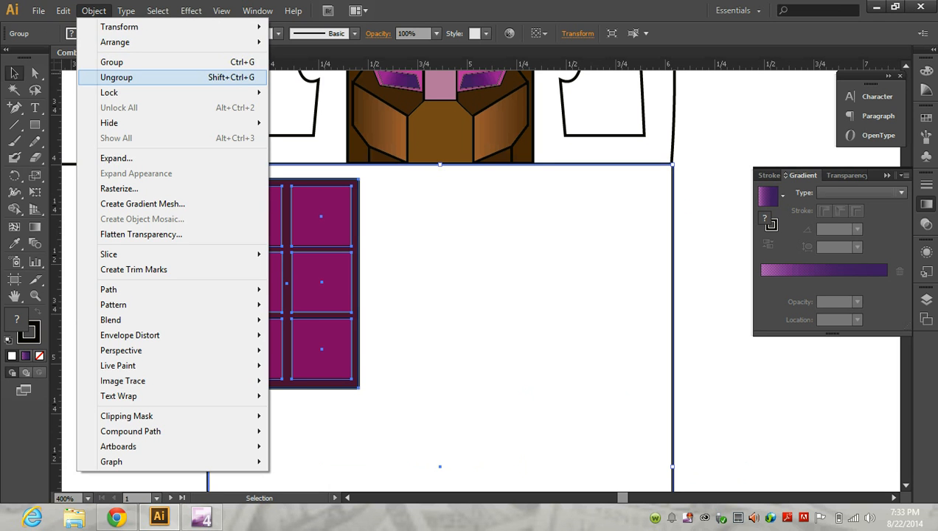
click(117, 77)
key(ctrl+shift+a)
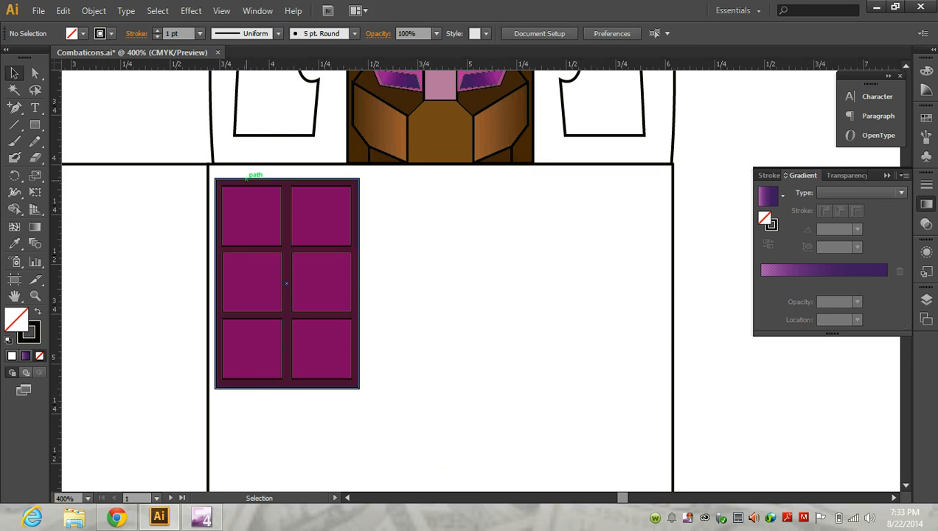
- Select only the dark purple rectangle and its six squares, leaving out the body panel
shift+click(246, 180)
shift+click(261, 220)
shift+click(318, 220)
shift+click(252, 282)
shift+click(322, 282)
shift+click(251, 348)
shift+click(322, 349)
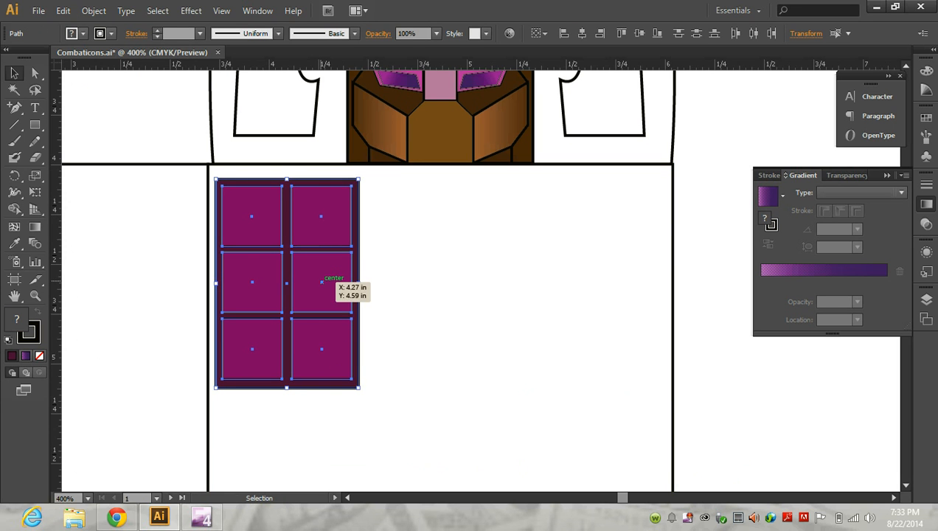
- Try to duplicate the ungrouped window block near the opposite edge of the body panel, and undo the copy
drag(322, 282, 629, 283)
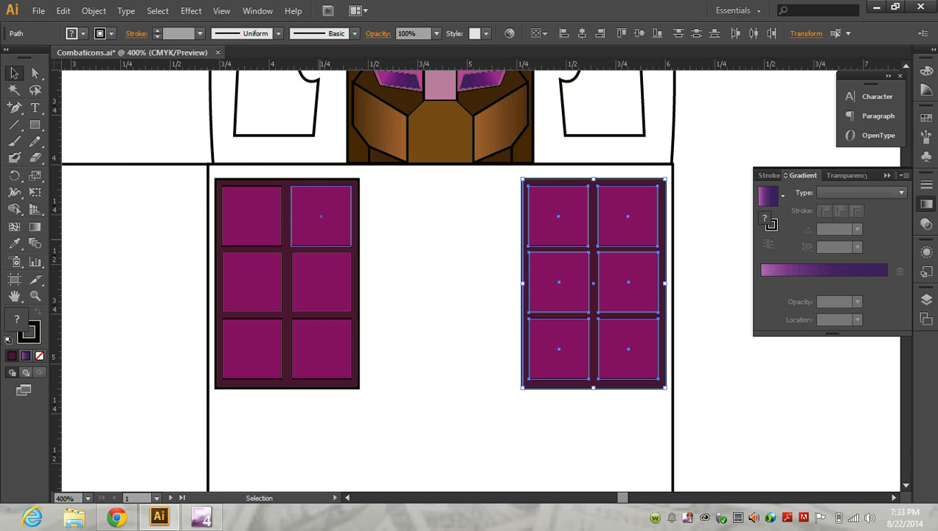
shift+click(319, 238)
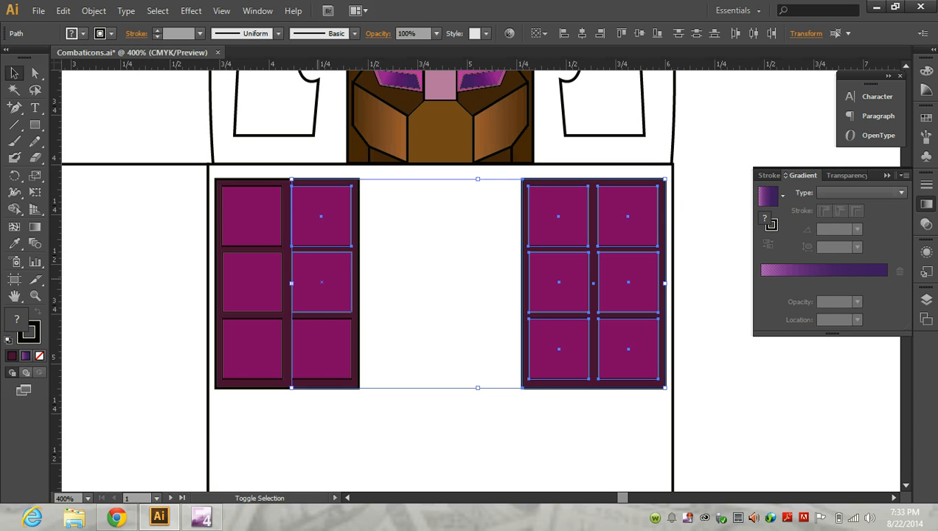
click(431, 260)
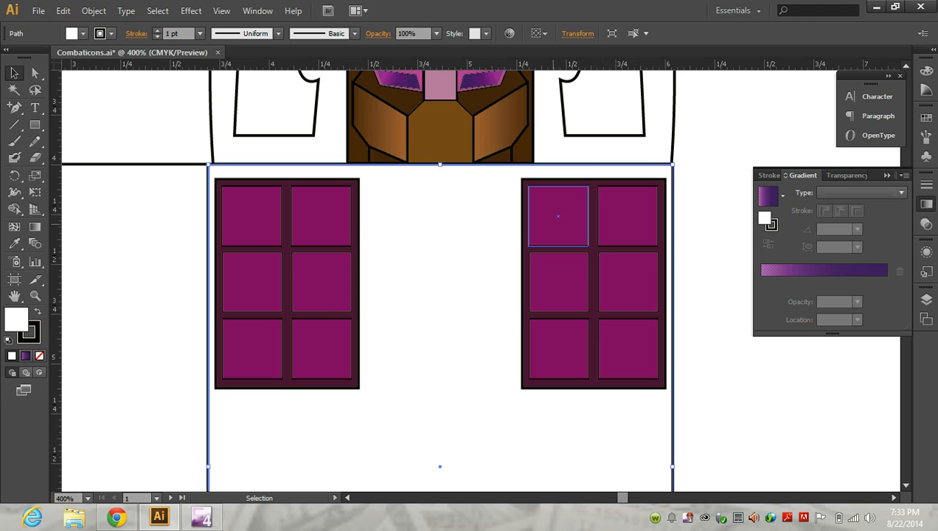
key(ctrl+z)
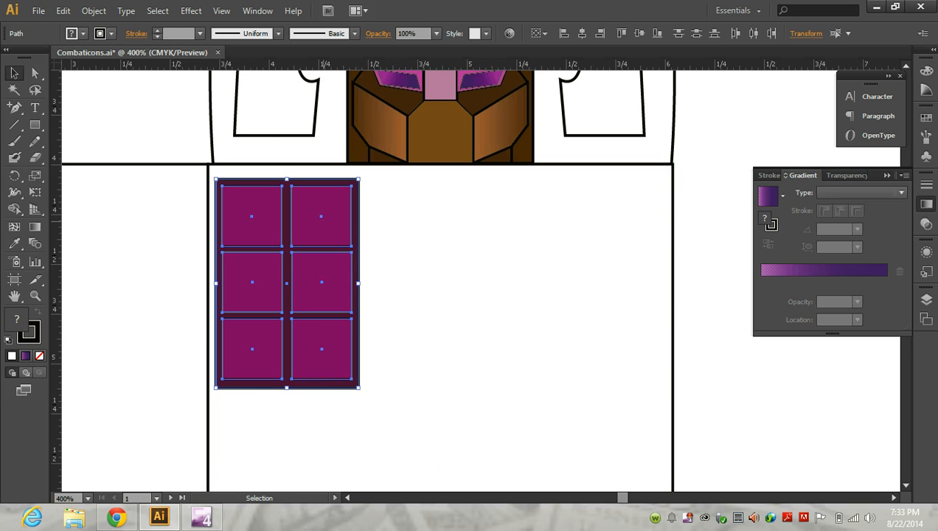
- Group the rectangle with its six squares and place a duplicate of the group near the body panel's opposite edge
click(94, 10)
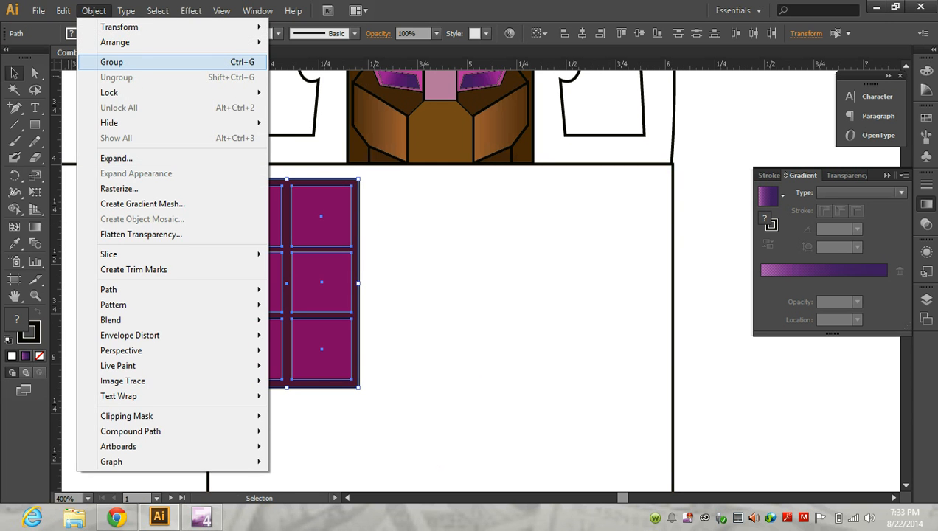
click(114, 60)
drag(280, 280, 587, 279)
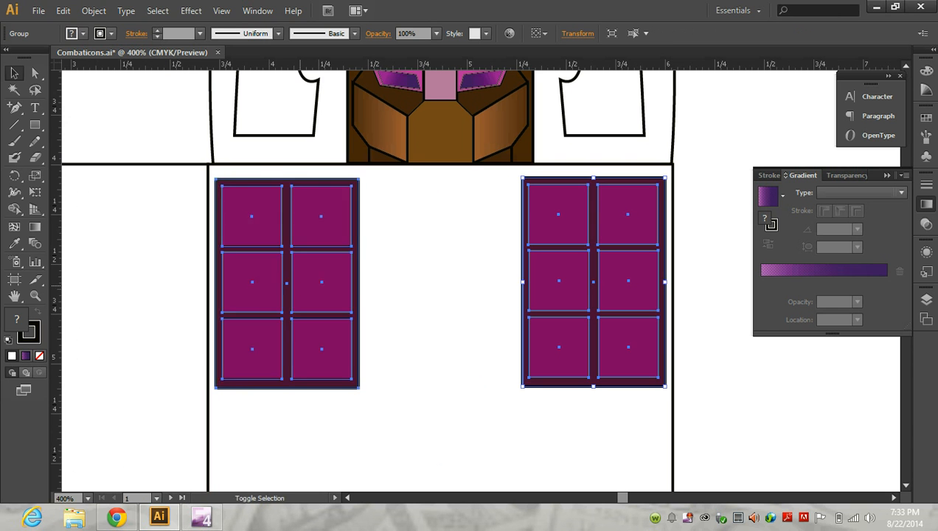
- Align the top edges of the two window blocks and clear the selection
shift+click(322, 282)
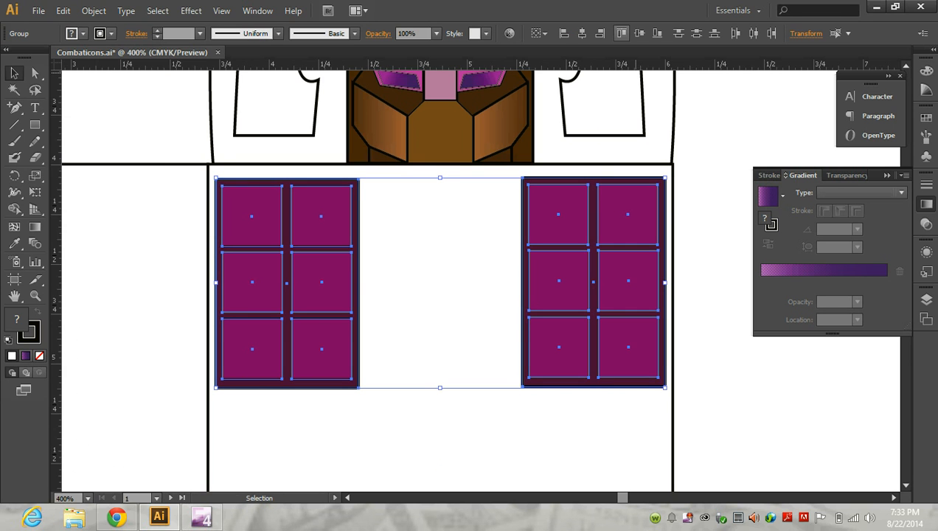
click(621, 33)
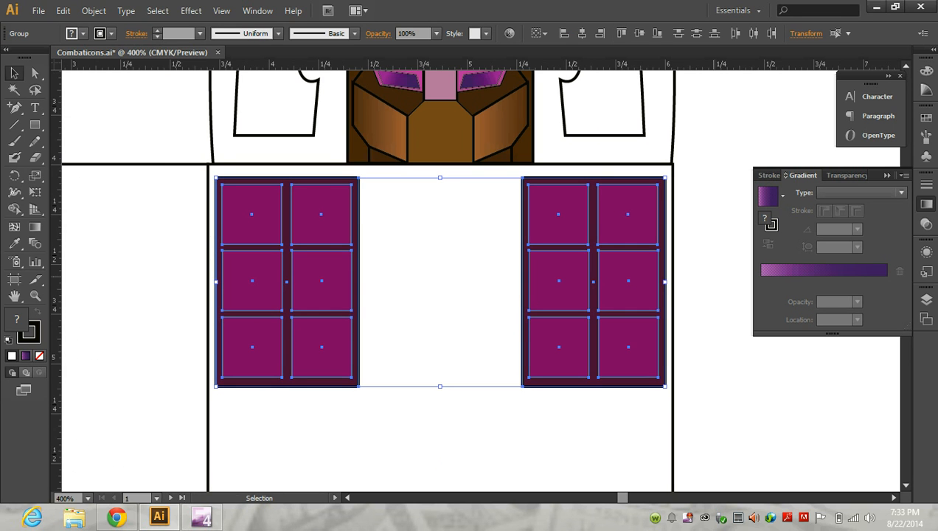
click(714, 279)
- Ungroup the original window block and its duplicate on the chest
scroll(691, 291, down, 1)
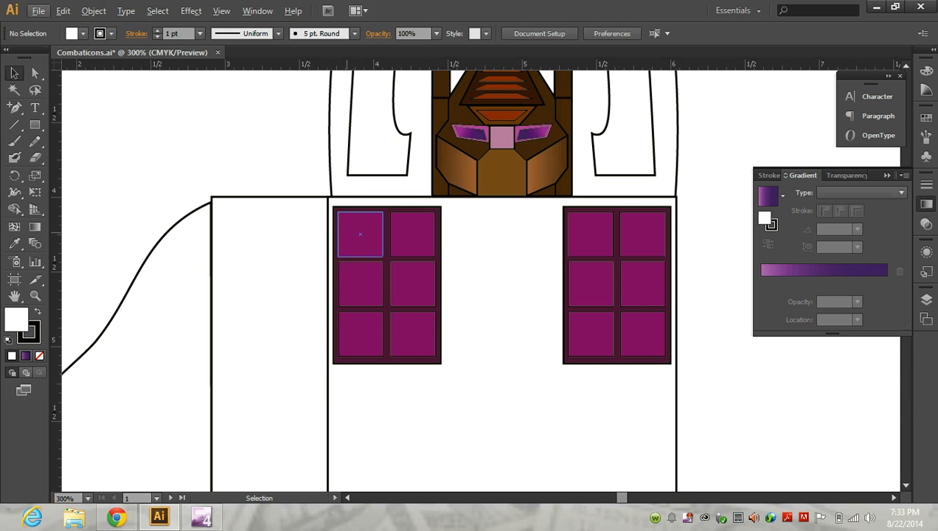
click(360, 233)
click(502, 421)
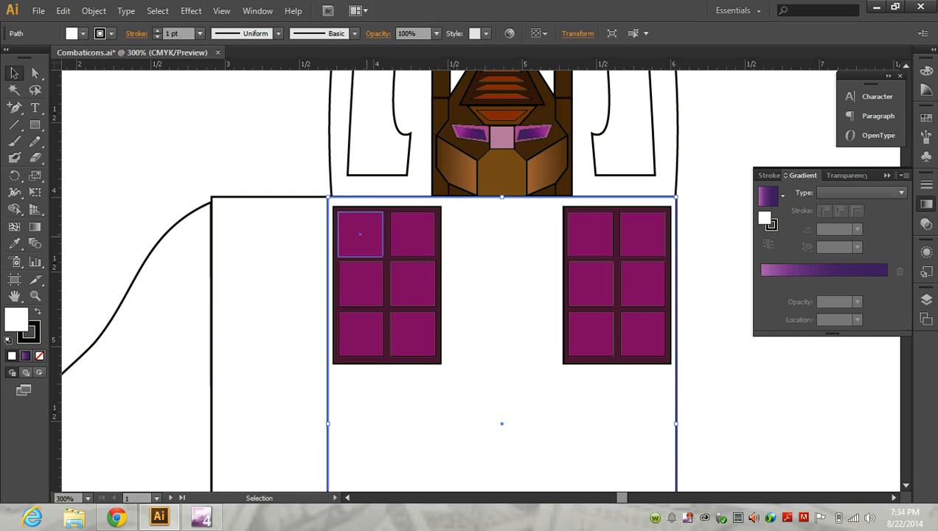
click(360, 234)
click(94, 10)
click(116, 77)
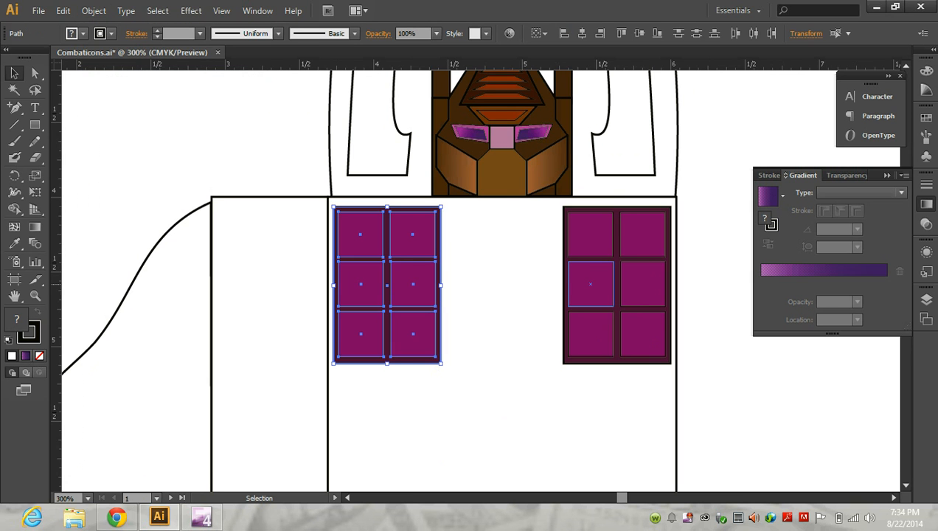
click(573, 272)
click(94, 10)
click(116, 77)
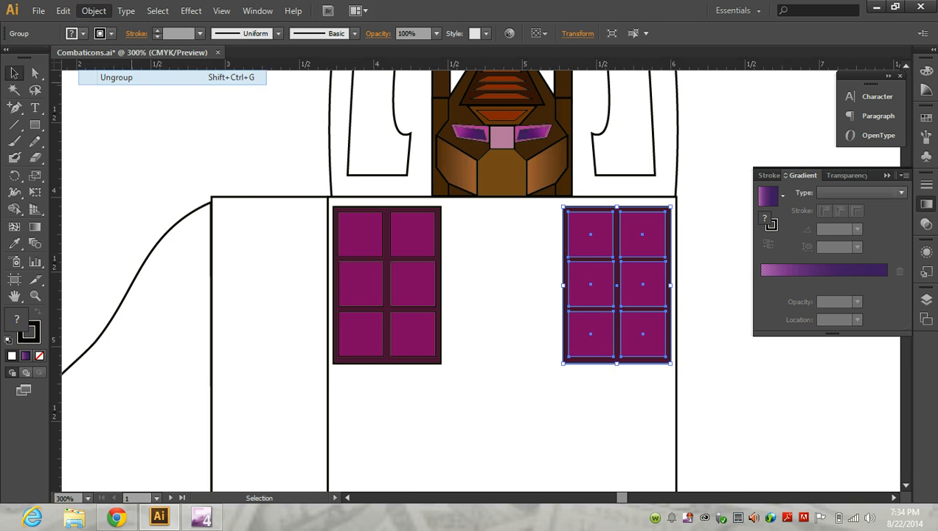
- Fill all twelve squares of the two chest window blocks with the purple linear gradient
shift+click(360, 234)
shift+click(413, 235)
shift+click(360, 284)
shift+click(412, 284)
shift+click(360, 334)
shift+click(412, 334)
shift+click(566, 333)
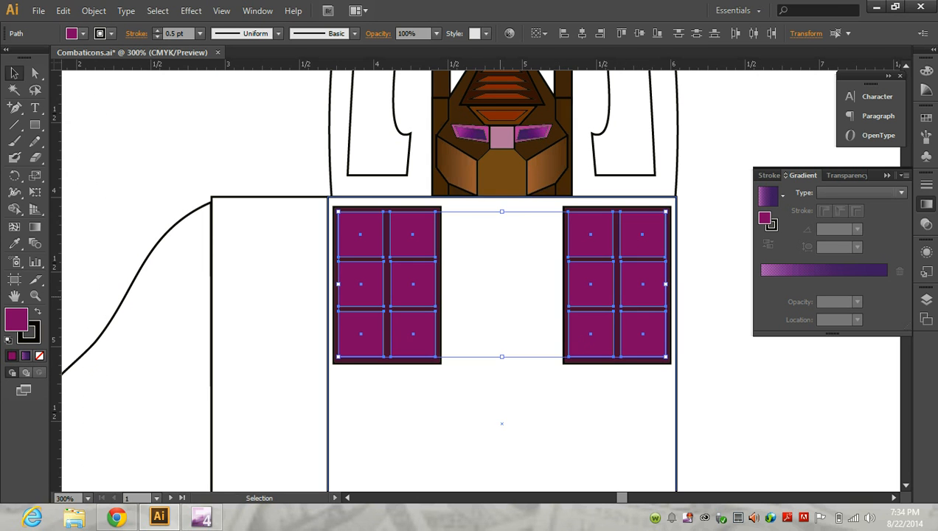
key(g)
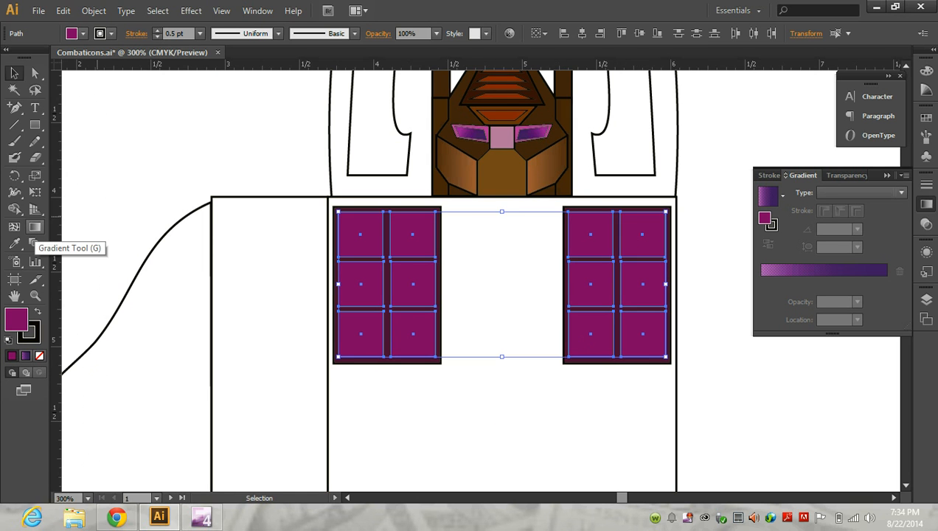
key(g)
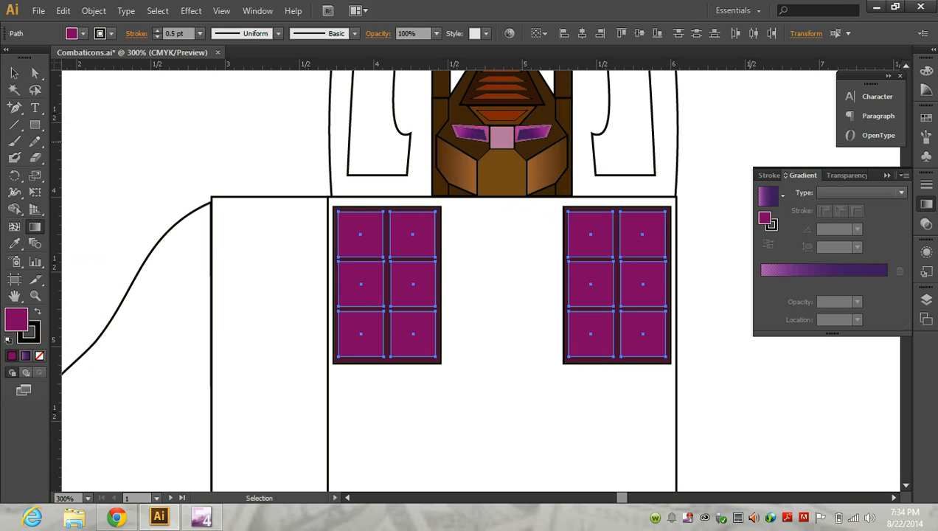
click(887, 175)
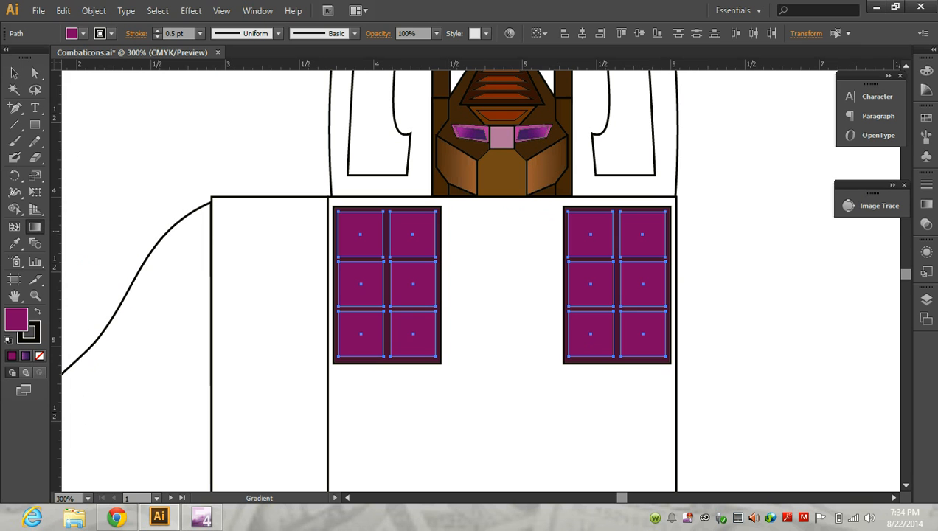
click(926, 204)
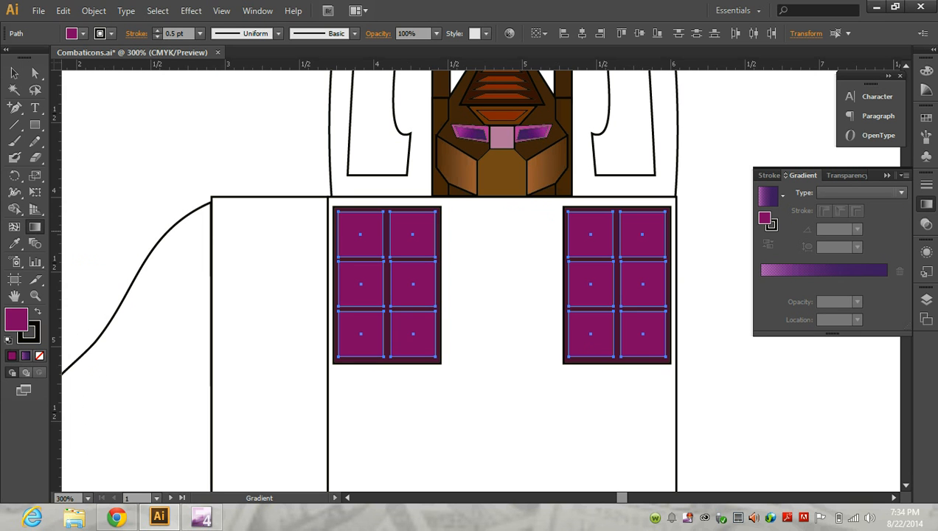
click(826, 271)
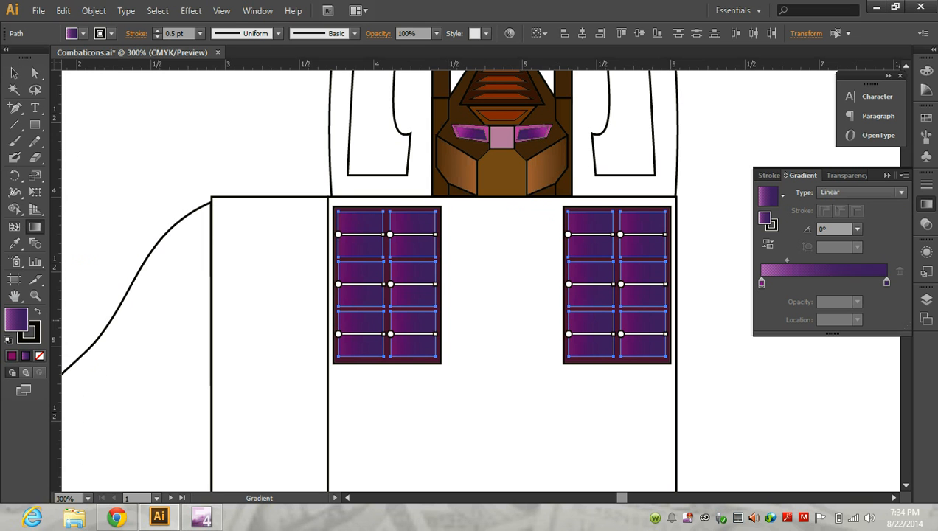
- Try redrawing the gradient's direction across the window squares, undo it, and deselect the squares
drag(395, 226, 435, 246)
key(ctrl+z)
click(14, 73)
click(503, 310)
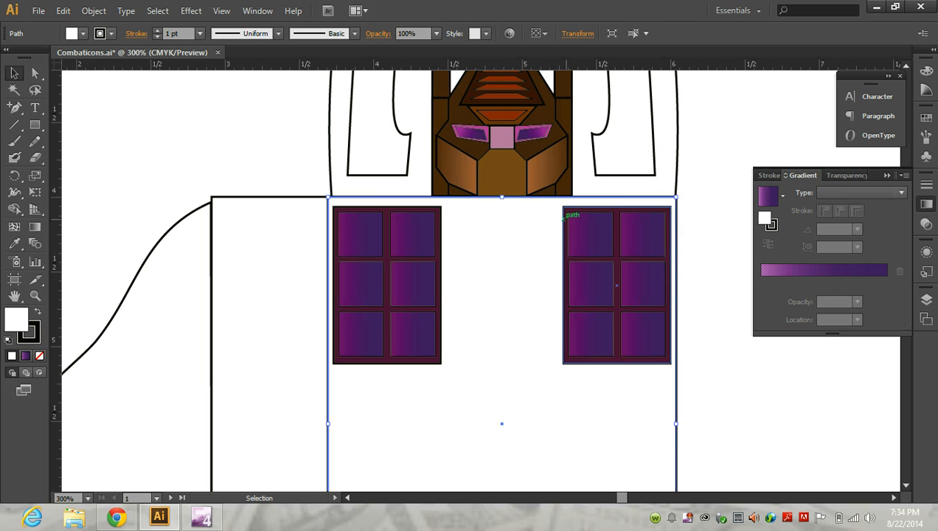
- Delete the duplicate window block on the far side of the chest, including its six squares and backing rectangle
click(590, 234)
shift+click(642, 235)
shift+click(590, 284)
shift+click(642, 284)
shift+click(642, 332)
shift+click(609, 324)
shift+click(567, 321)
key(Delete)
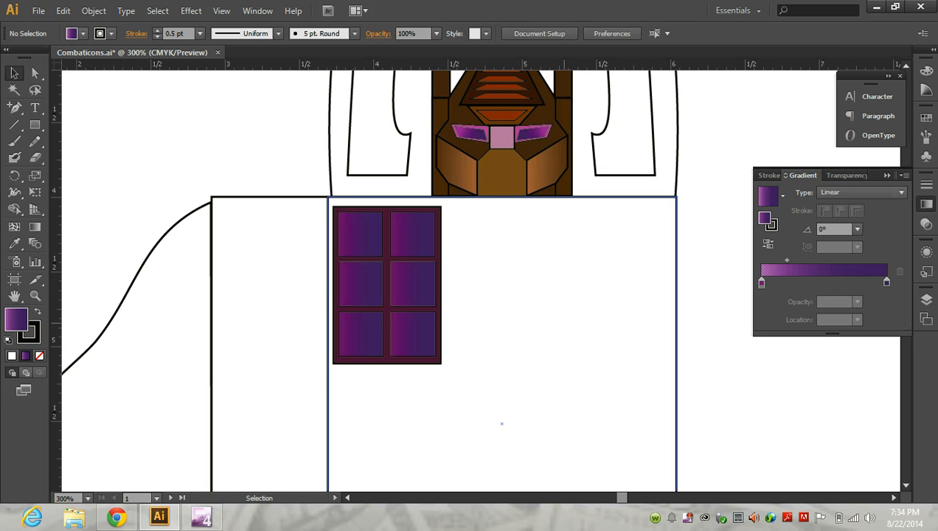
- Duplicate the remaining gradient window block, with its backing rectangle, to the opposite side of the body panel
shift+click(413, 284)
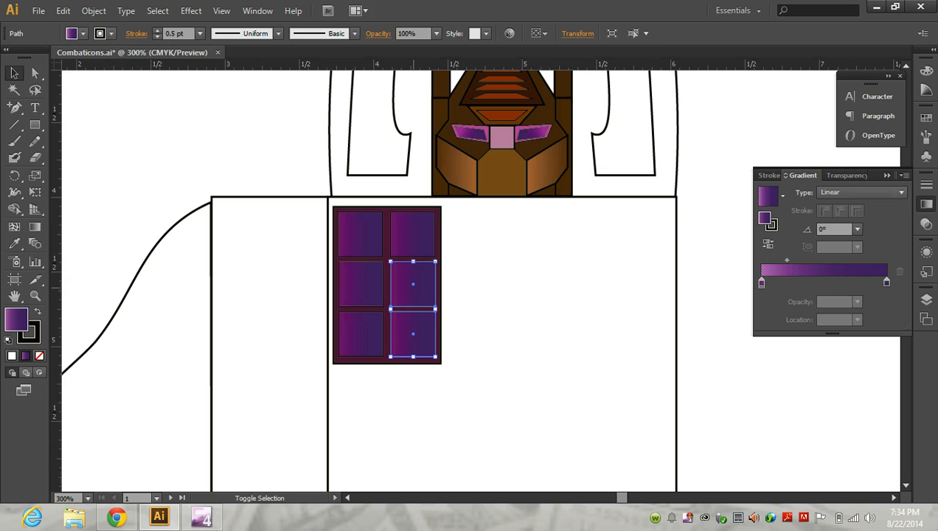
shift+click(412, 234)
shift+click(360, 234)
shift+click(360, 284)
shift+click(361, 332)
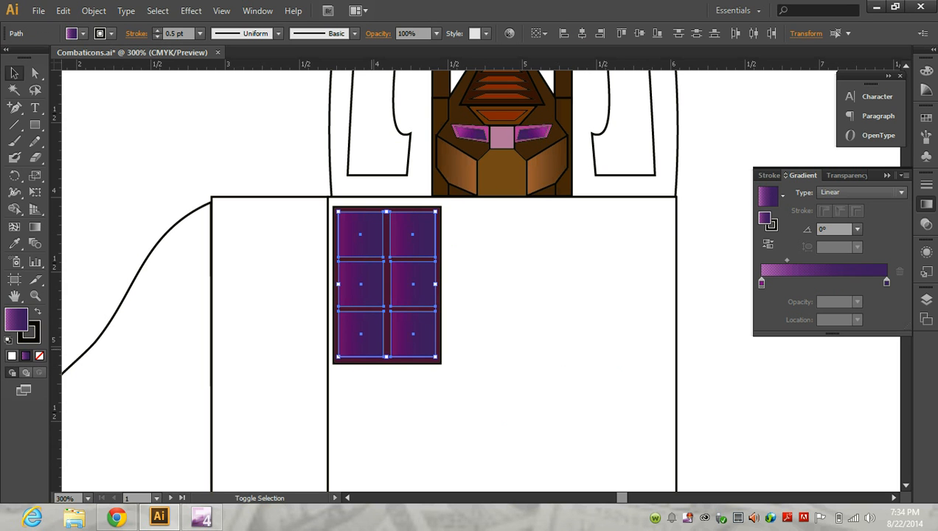
shift+click(378, 362)
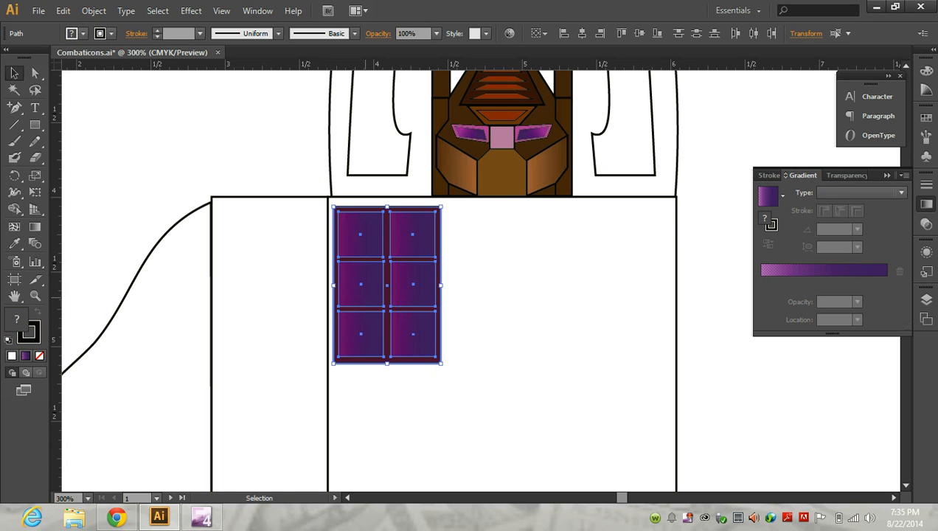
drag(376, 292, 612, 285)
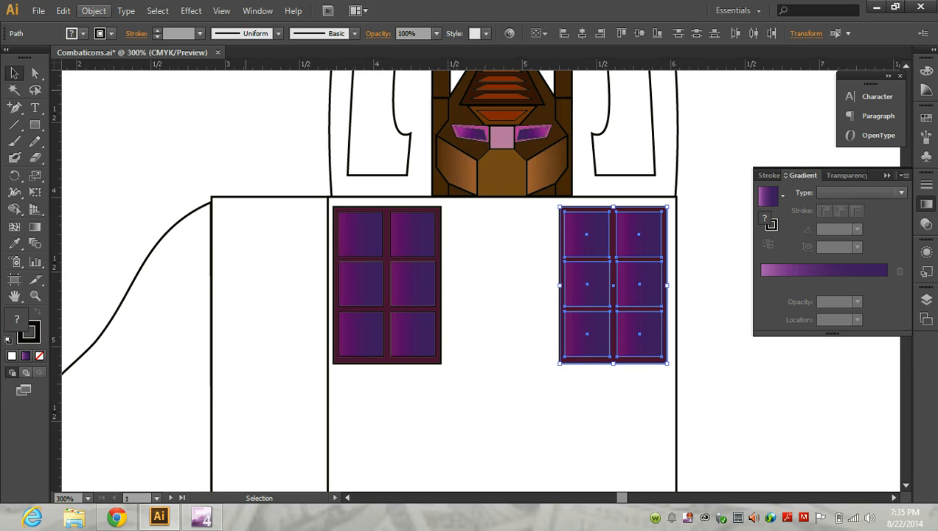
- Reflect the duplicated window block so its gradients mirror the original, and group its parts
click(94, 11)
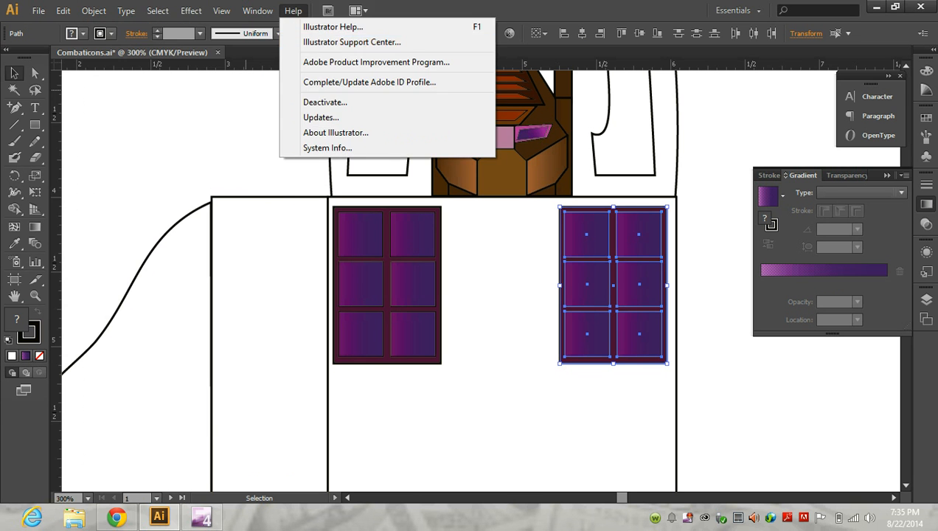
click(64, 11)
mouse_move(94, 10)
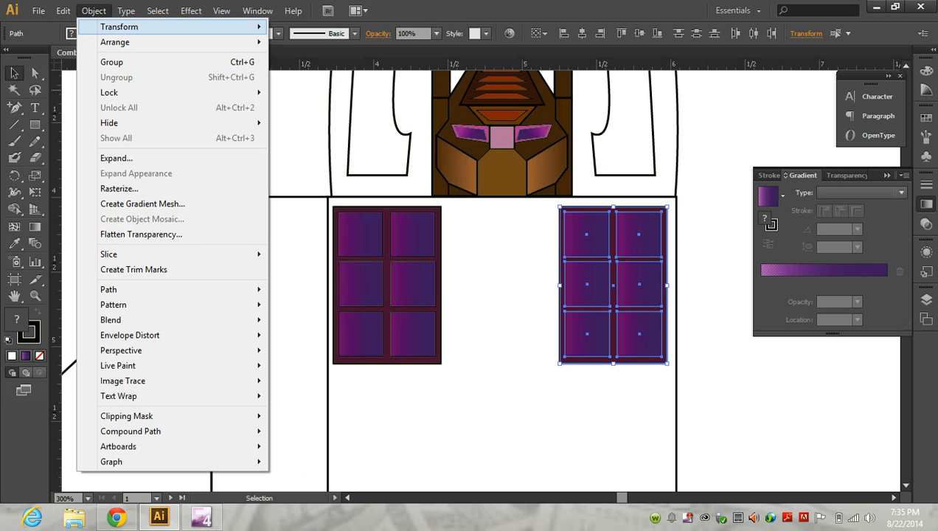
mouse_move(119, 26)
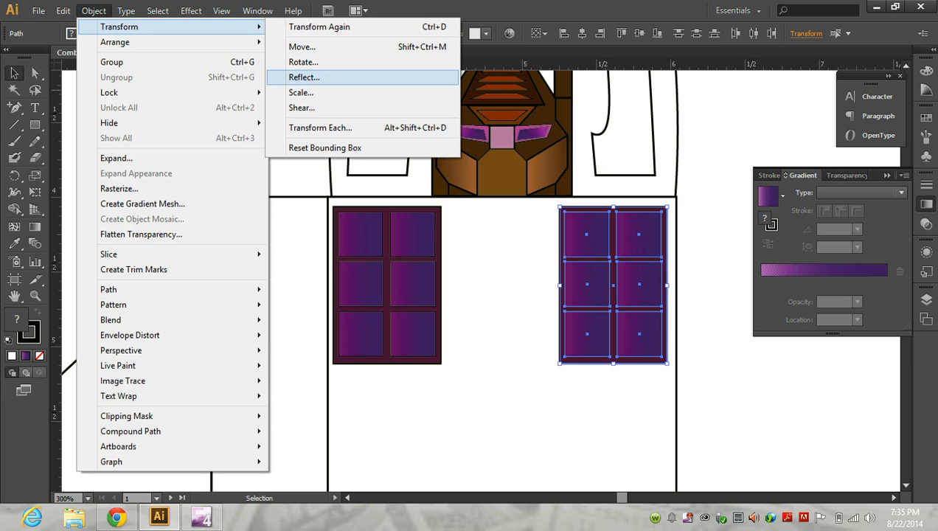
click(304, 77)
click(473, 345)
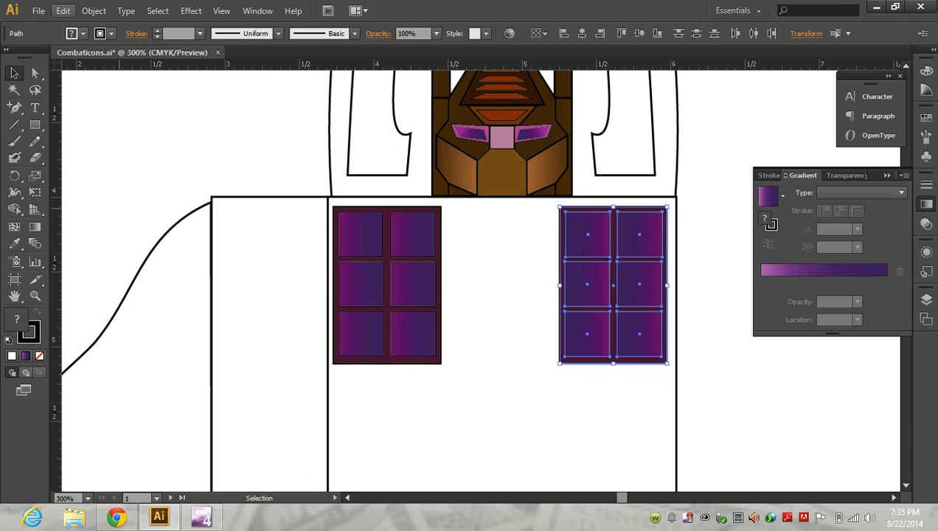
click(93, 11)
click(111, 62)
- Group the original window block's six squares with their backing rectangle
click(413, 234)
shift+click(360, 234)
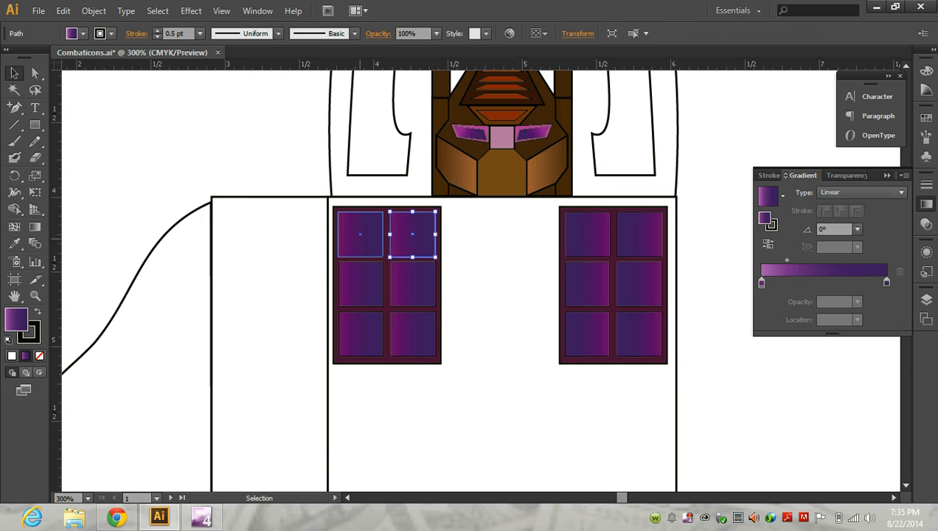
shift+click(360, 238)
shift+click(360, 286)
shift+click(412, 286)
shift+click(361, 328)
shift+click(426, 336)
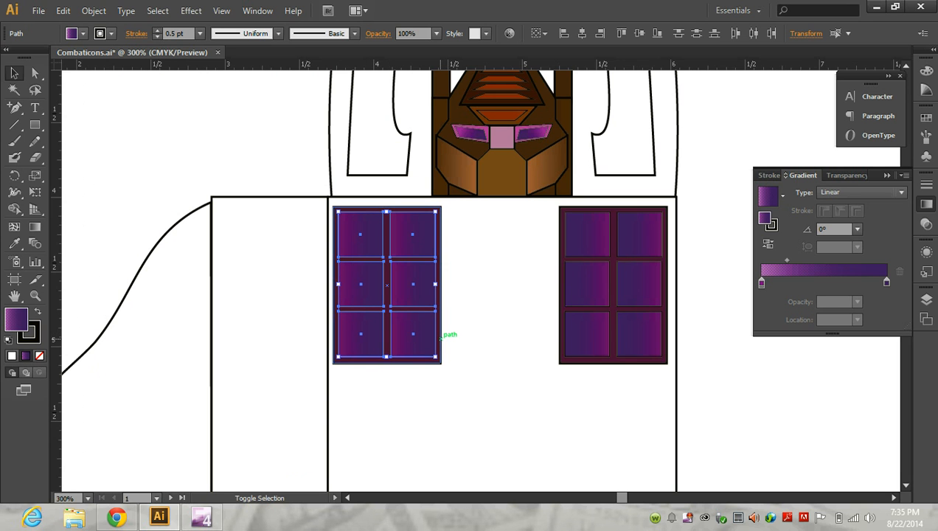
shift+click(441, 336)
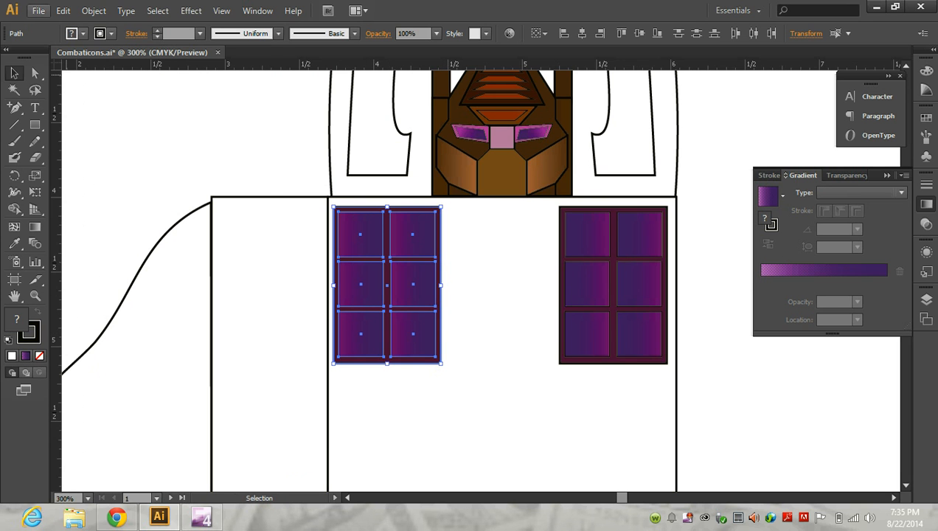
click(93, 11)
click(105, 60)
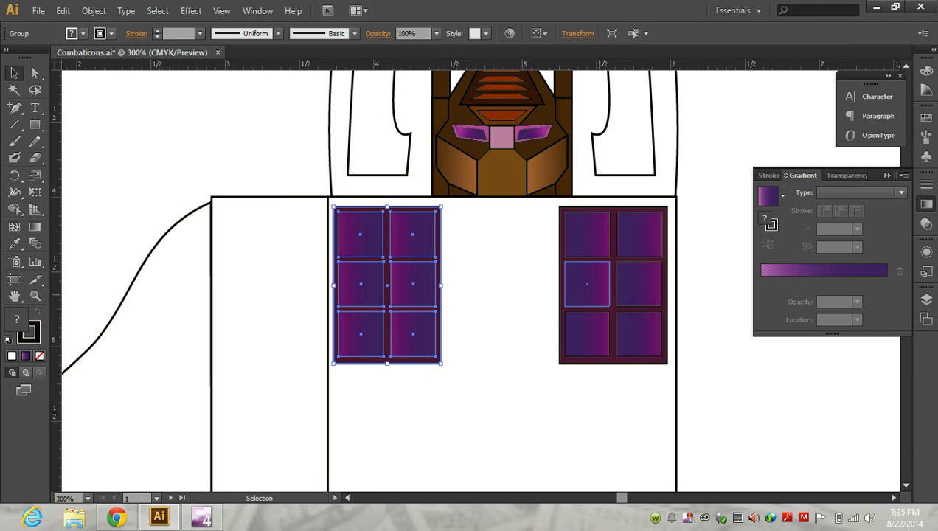
- Nudge the mirrored window block slightly outward toward the body panel's edge and clear the selection
click(599, 294)
shift+click(414, 286)
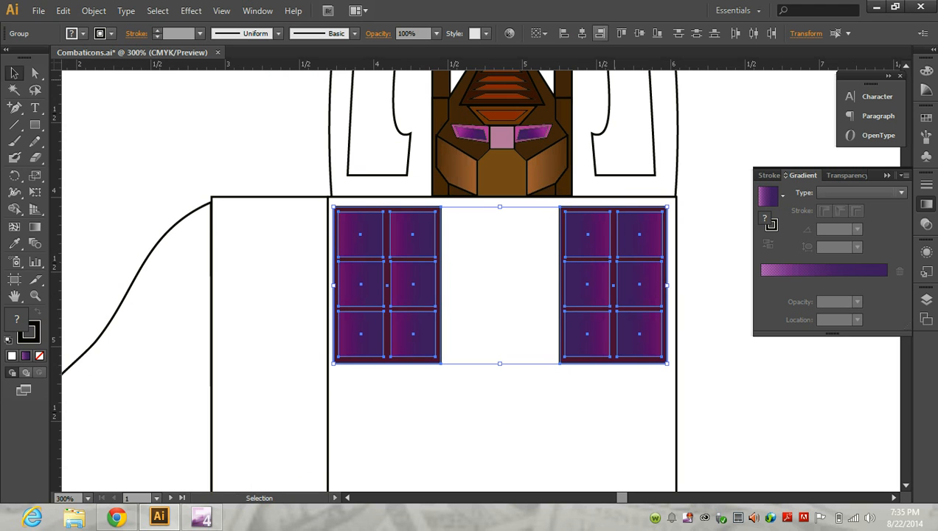
click(716, 280)
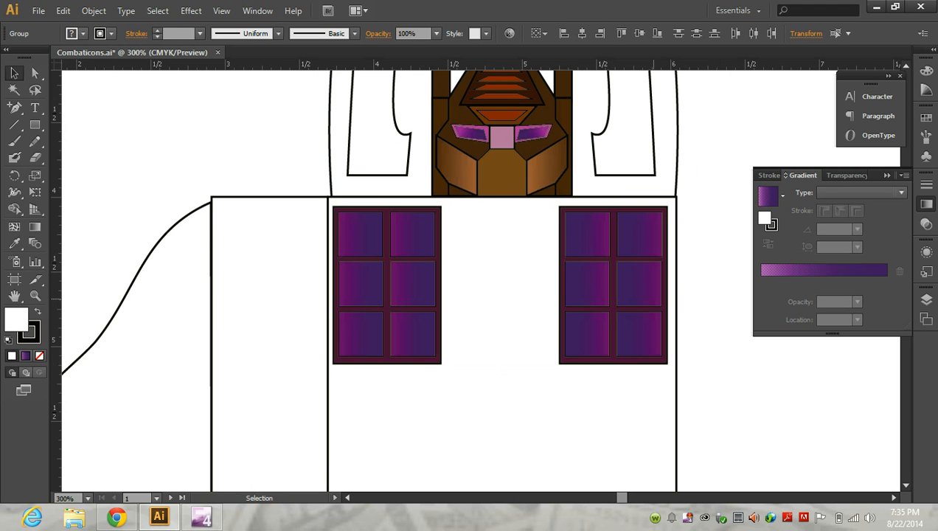
click(632, 303)
key(Right)
key(Right)
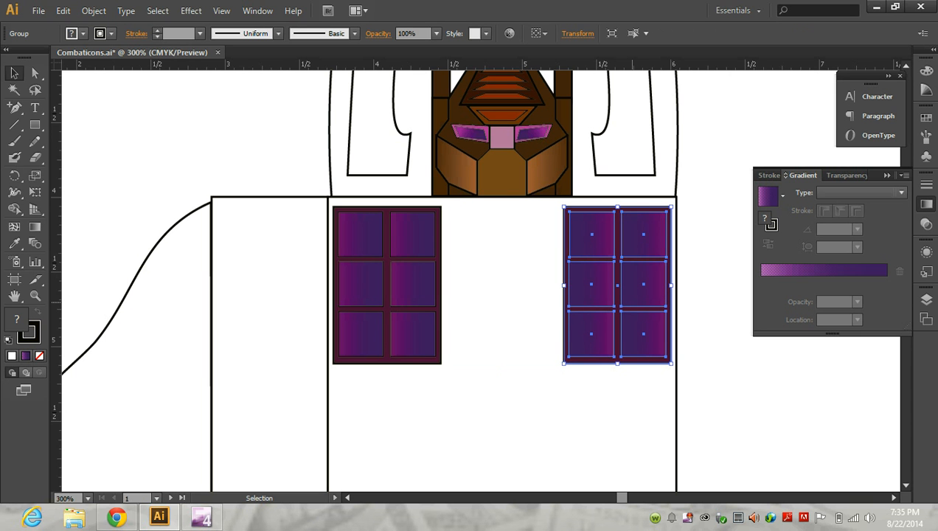
click(714, 323)
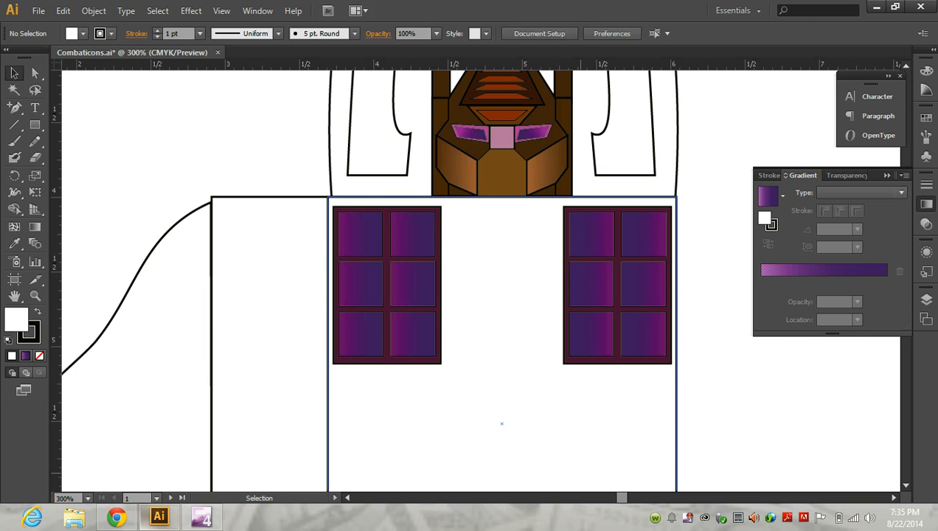
- Check the Blast Off reference image in Chrome, and back in Illustrator draw a block-wide rectangle below the original window block
click(116, 516)
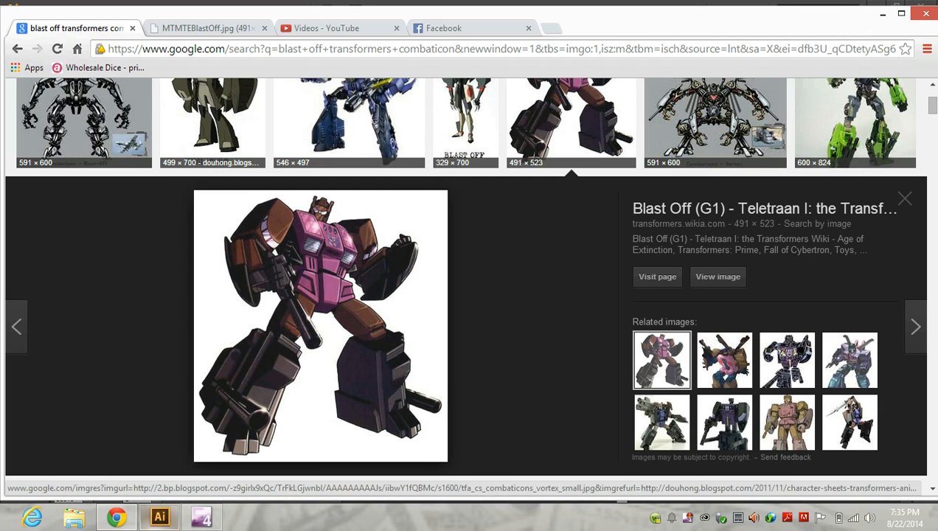
click(160, 516)
scroll(480, 295, down, 1)
scroll(502, 295, down, 3)
key(m)
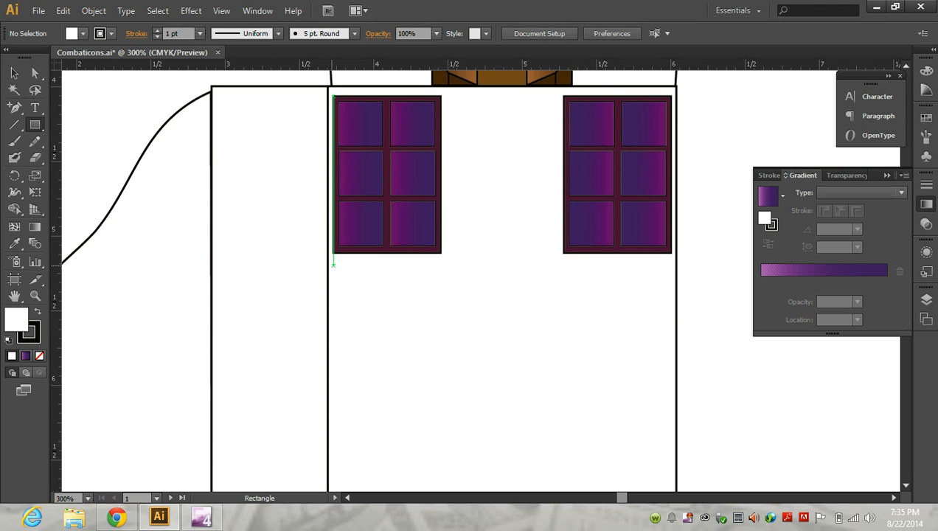
drag(333, 265, 442, 357)
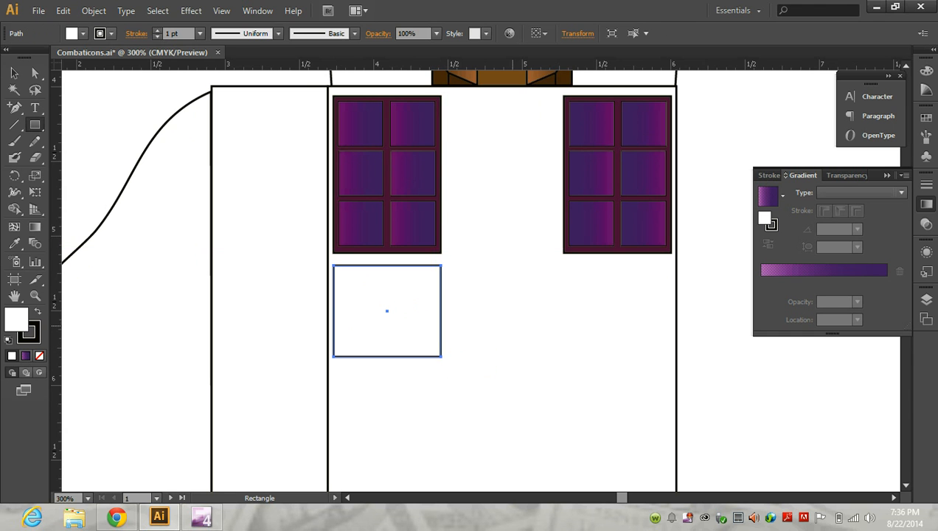
- Draw a narrow rectangle in the empty area beside the body panel and place a hexagon just below it
drag(709, 371, 832, 394)
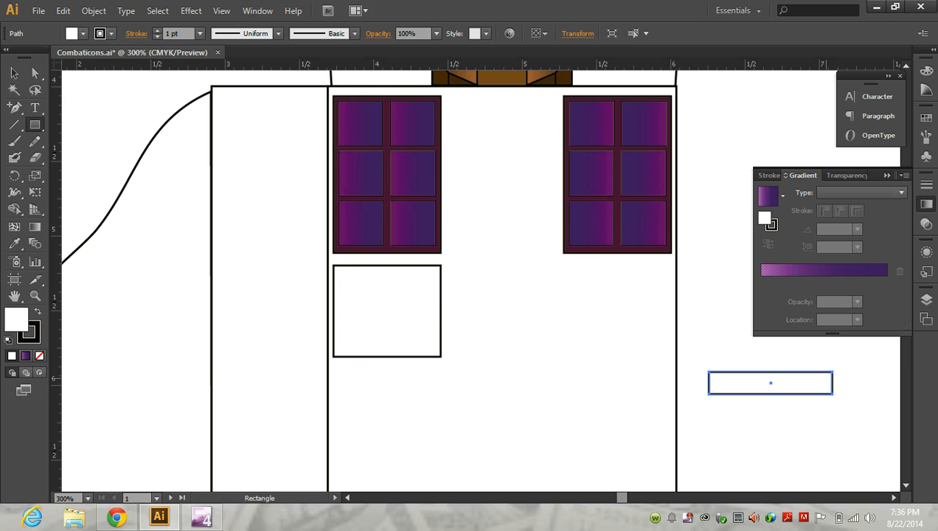
click(14, 73)
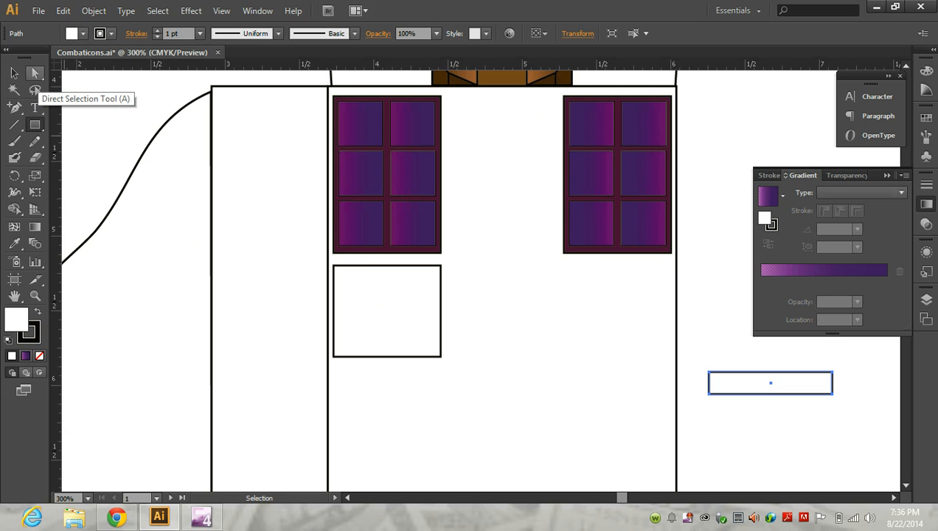
drag(35, 129, 89, 174)
scroll(480, 280, down, 2)
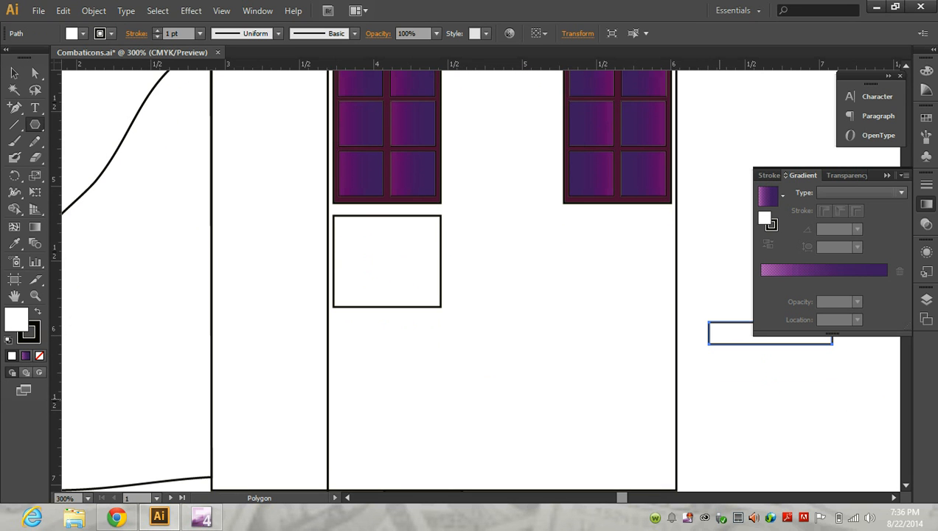
drag(720, 398, 771, 448)
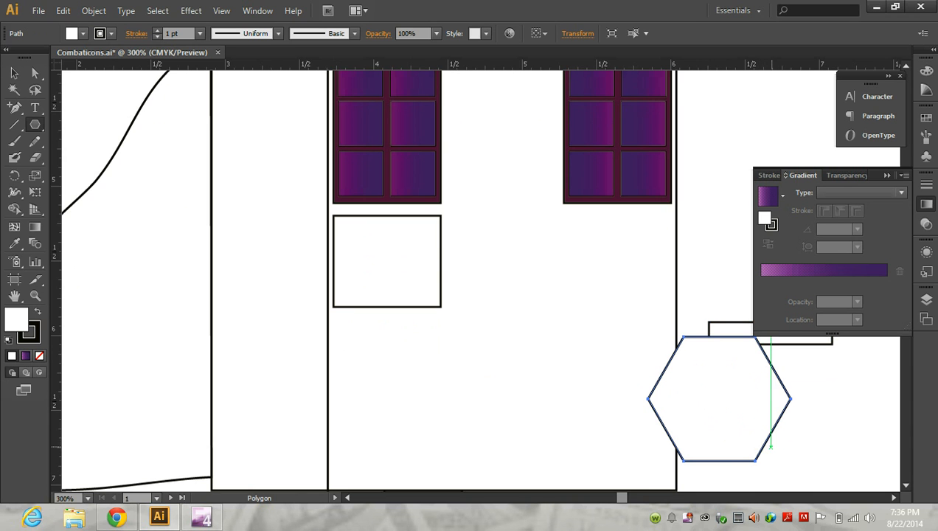
key(v)
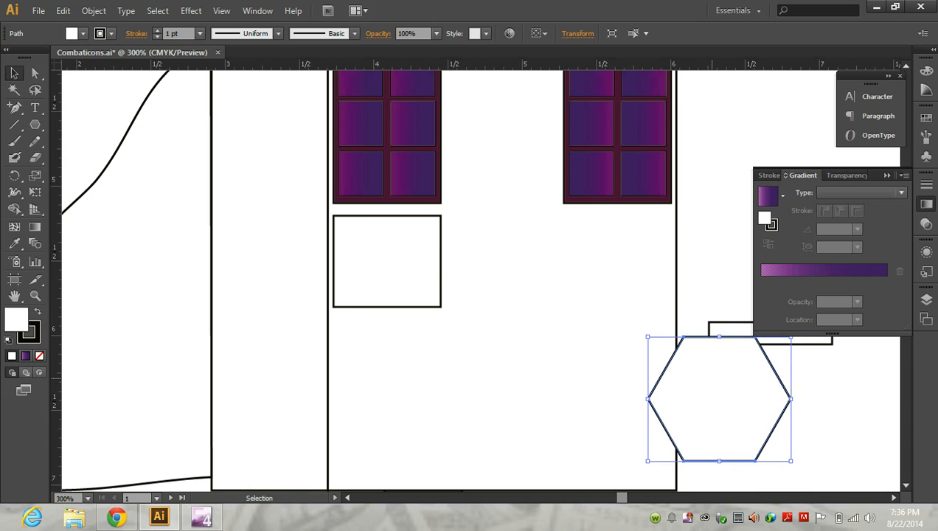
drag(776, 374, 837, 401)
scroll(727, 343, down, 1)
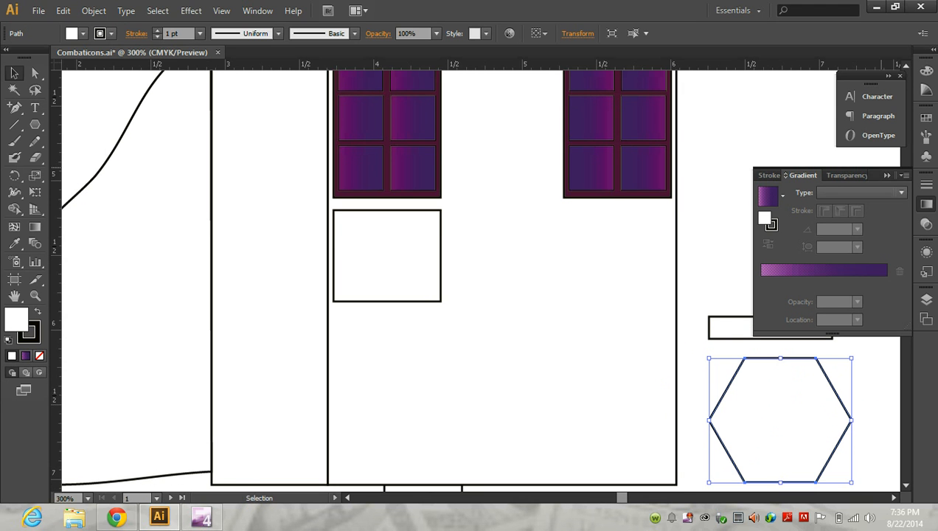
- Move the narrow rectangle onto the hexagon and enlarge it to cover the hexagon's entire upper half
click(886, 175)
mouse_move(775, 329)
mouse_down()
mouse_move(783, 421)
mouse_move(765, 409)
mouse_up()
drag(826, 409, 856, 410)
drag(780, 399, 780, 328)
- Merge the hexagon's upper half into the overlapping rectangle with Shape Builder
drag(717, 300, 834, 480)
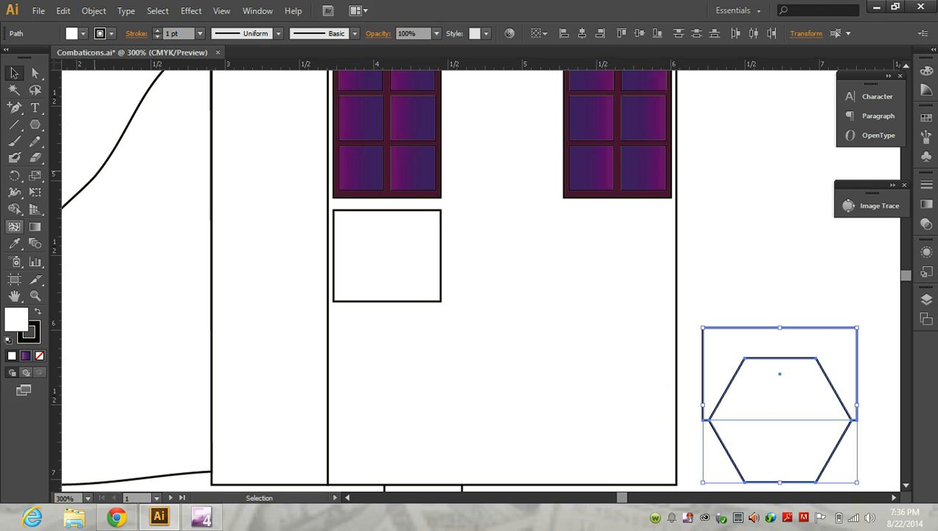
click(14, 209)
drag(733, 346, 791, 380)
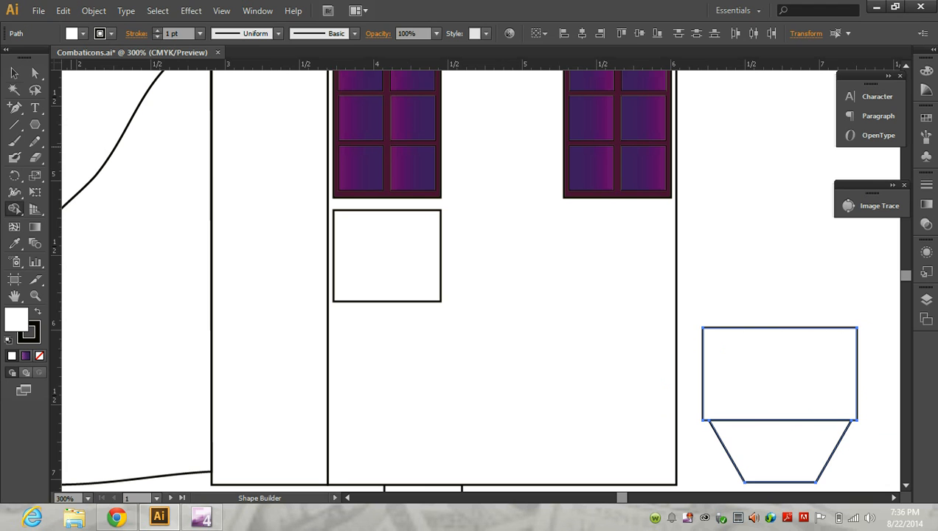
- Delete the merged rectangle above the trapezoid beside the body panel, keeping only the trapezoid
click(14, 73)
click(794, 288)
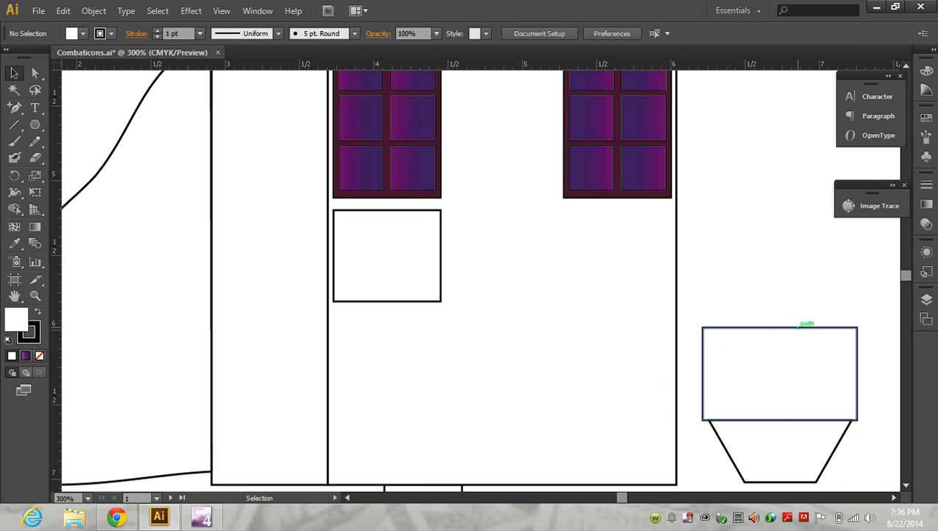
click(798, 327)
key(Delete)
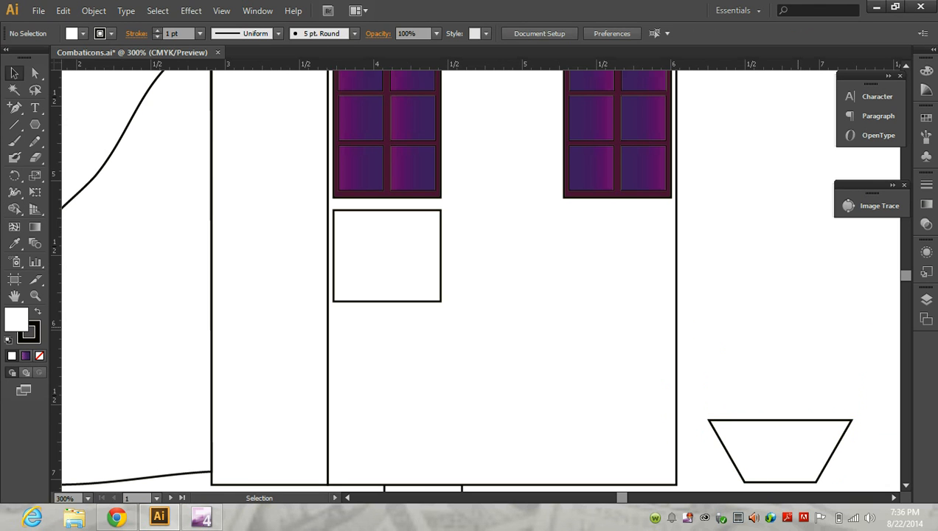
- Flatten and narrow the trapezoid, and move it inside the upper edge of the rectangle below the original window block
drag(737, 421, 732, 261)
drag(775, 322, 565, 253)
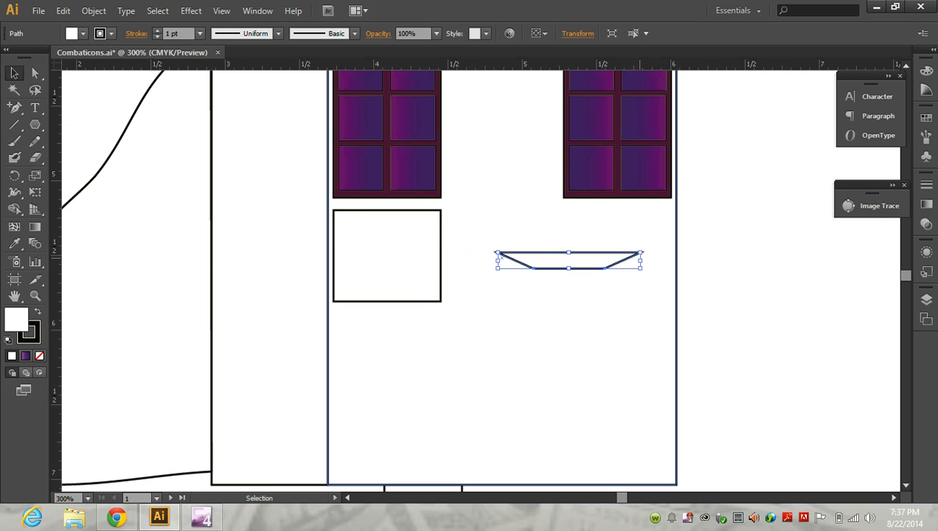
drag(642, 261, 387, 218)
- Duplicate the flattened trapezoid downward inside the rectangle to form a stack of four trapezoids
scroll(391, 251, down, 4)
scroll(391, 250, up, 3)
scroll(396, 250, up, 1)
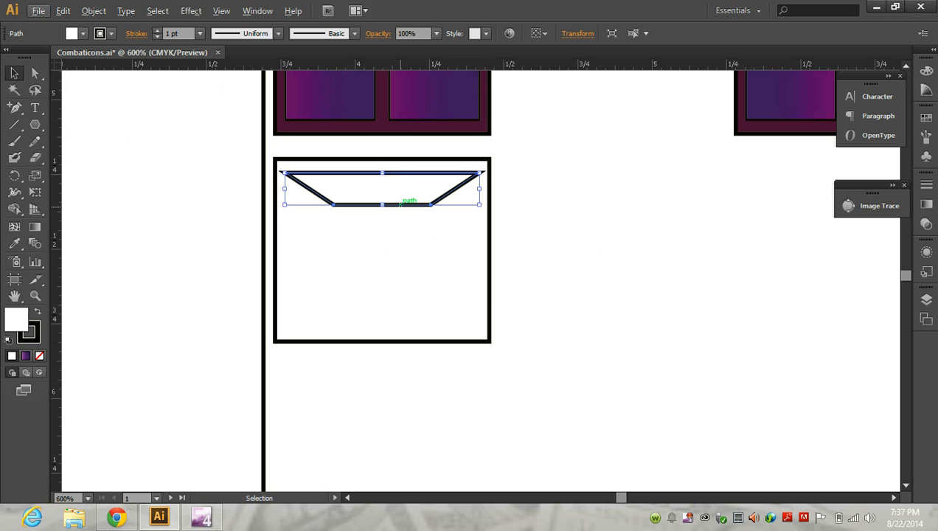
drag(400, 204, 382, 317)
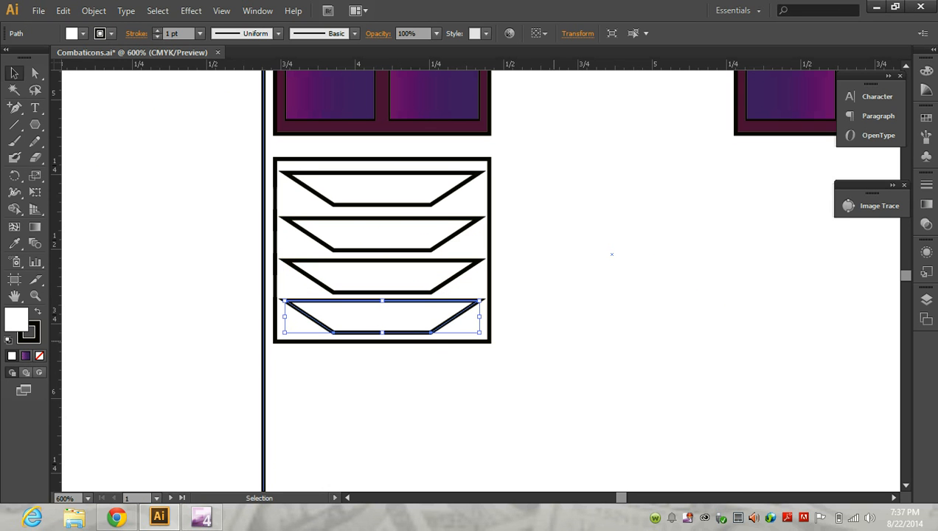
- Select all four trapezoids in the rectangle and align them by their horizontal centers
shift+click(408, 260)
shift+click(408, 218)
shift+click(409, 172)
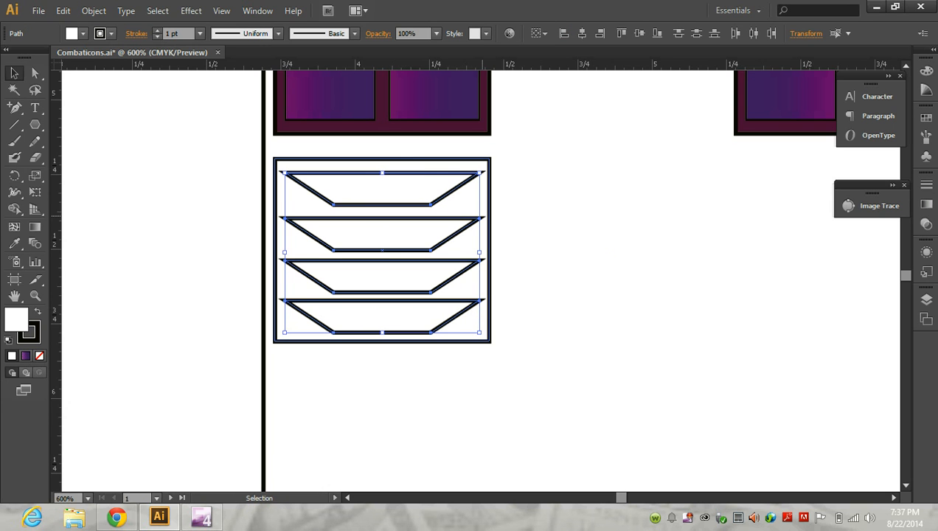
click(582, 33)
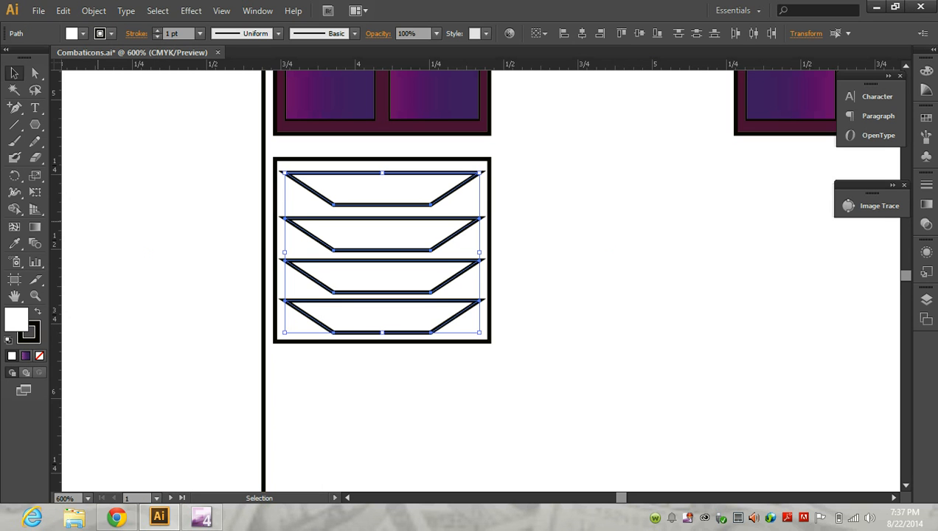
- Fill the four trapezoids with the muted grayish purple 756475
double_click(16, 319)
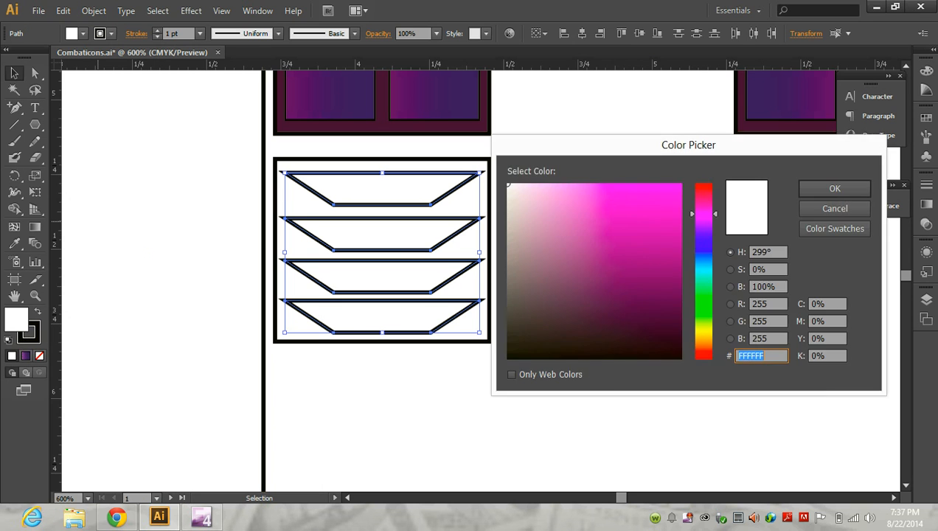
mouse_move(562, 267)
mouse_down()
mouse_move(547, 242)
mouse_move(532, 279)
mouse_up()
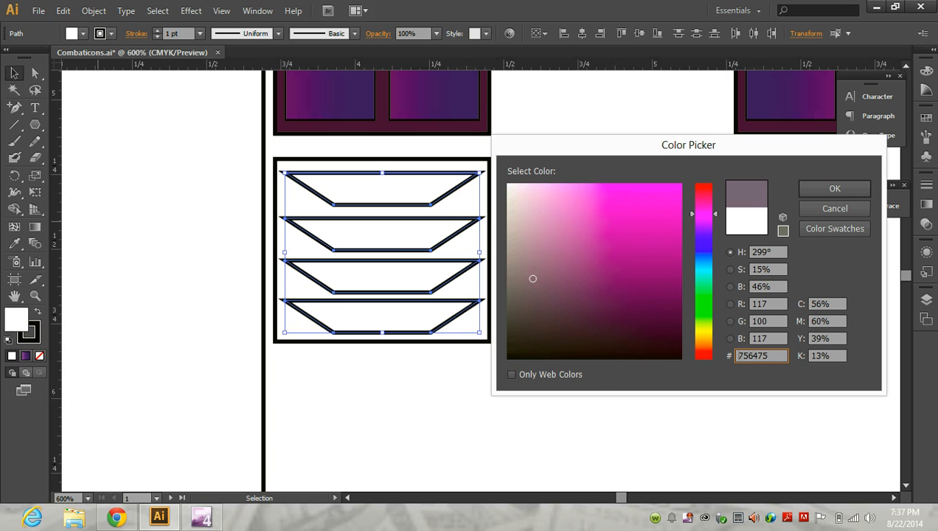
click(834, 188)
click(612, 255)
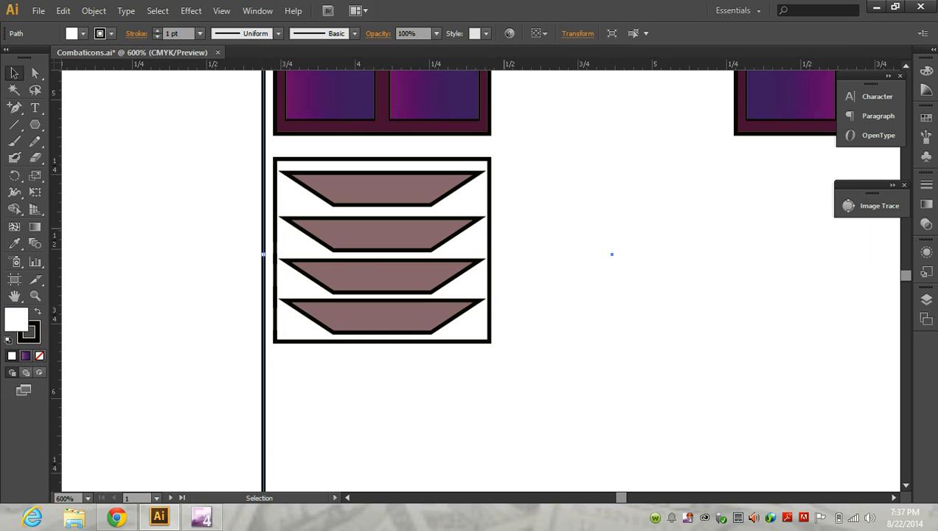
- Fill the rectangle behind the trapezoids with the dark purple 2C052D
click(488, 225)
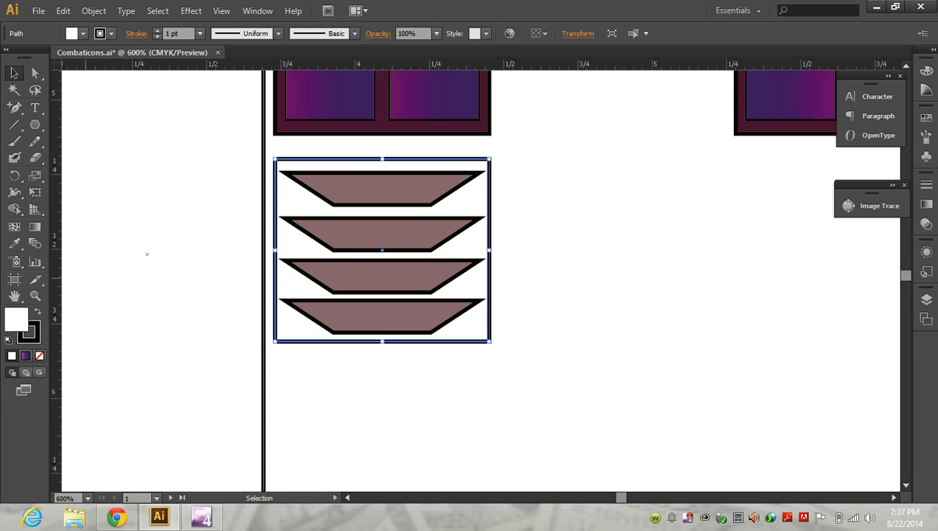
double_click(16, 320)
click(661, 327)
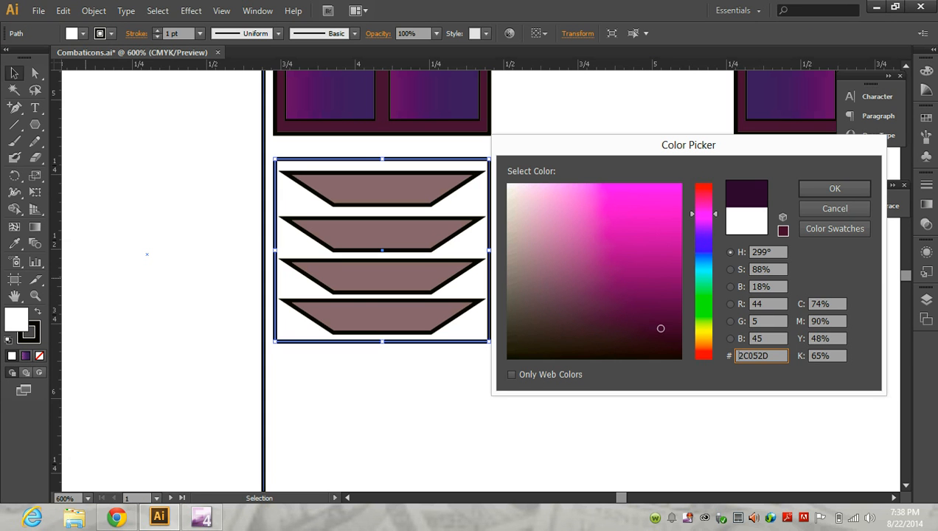
click(834, 189)
click(611, 255)
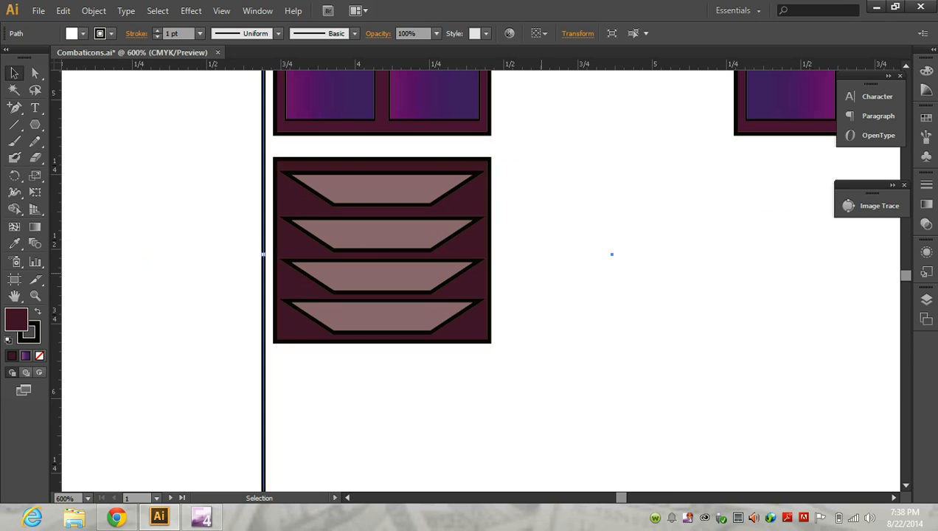